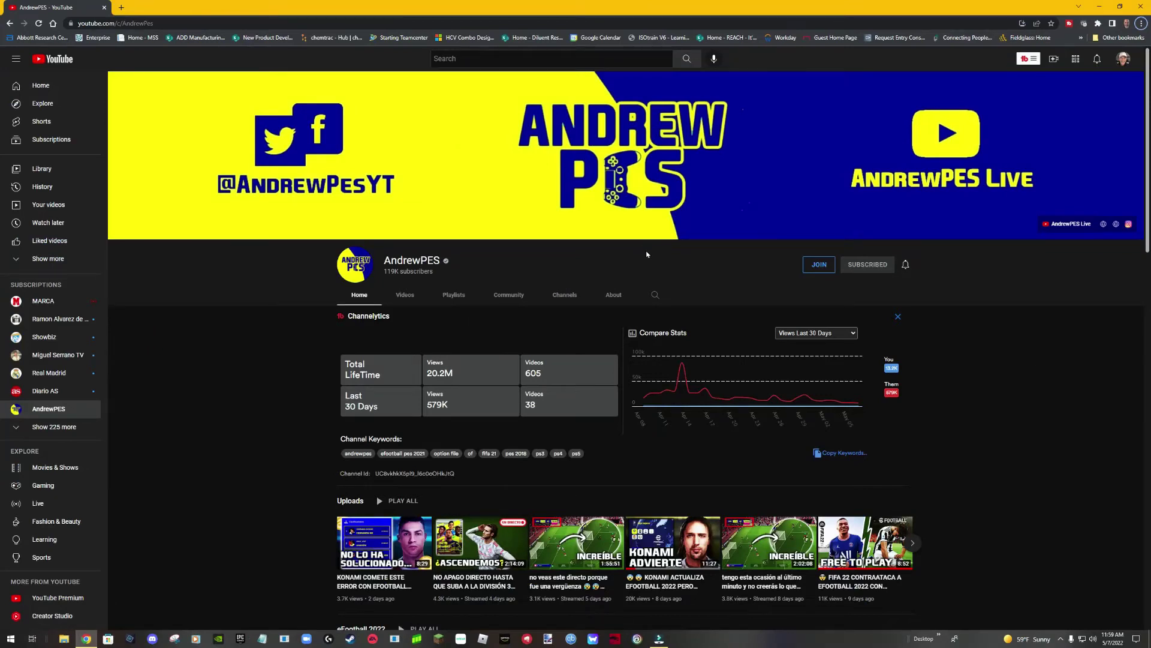
pyautogui.click(167, 27)
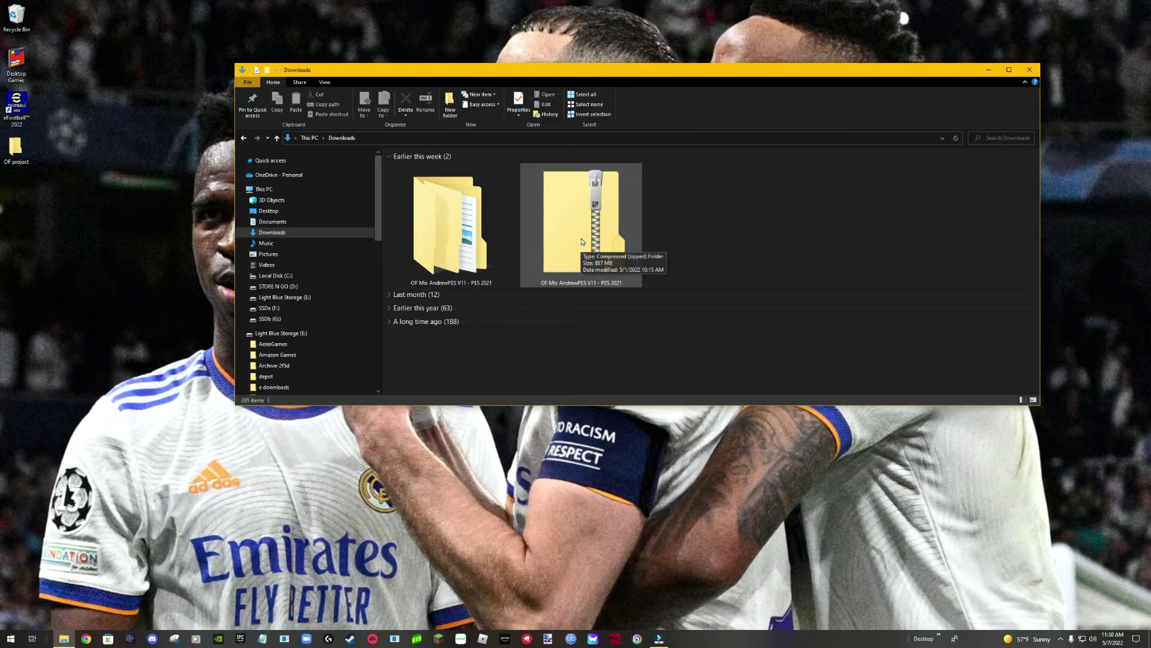
# Check the 7-Zip extraction options for the zipped OF Mix AndrewPES V11 - PES 2021 file and open its extracted folder.
pyautogui.rightClick(587, 220)
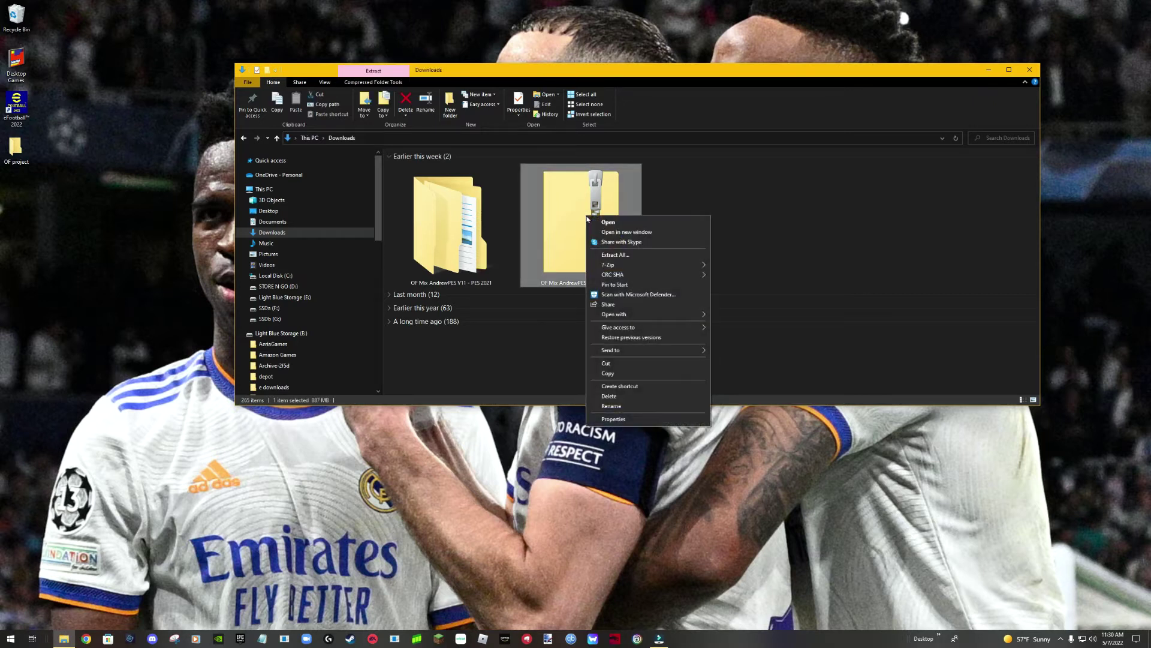
pyautogui.moveTo(636, 265)
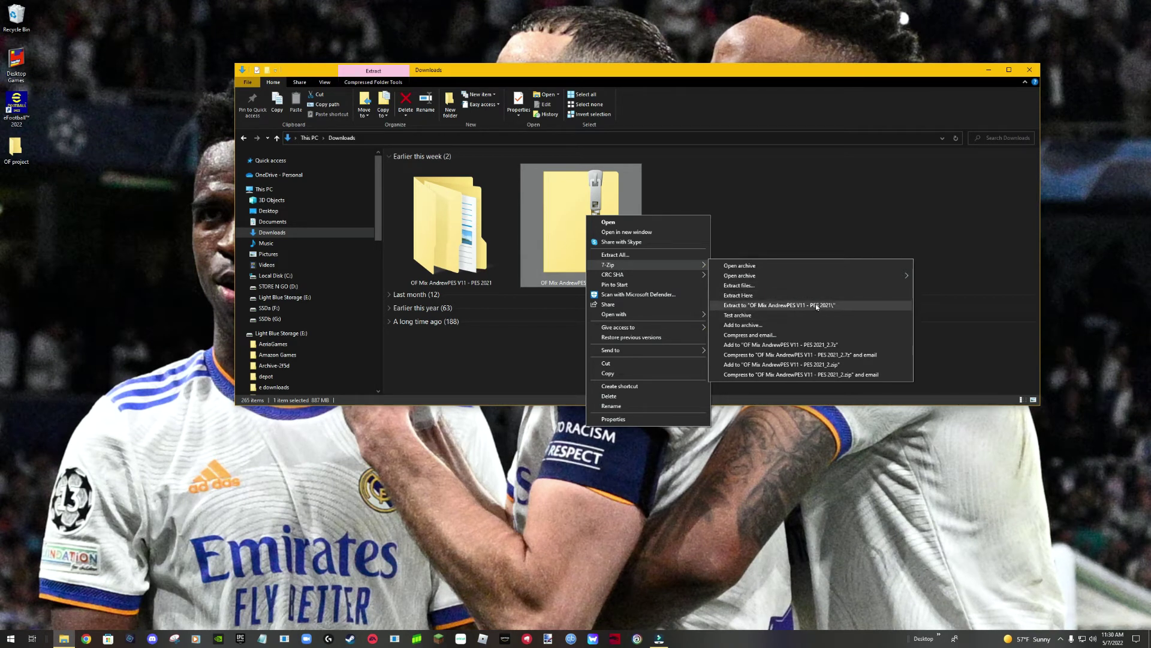
pyautogui.click(422, 229)
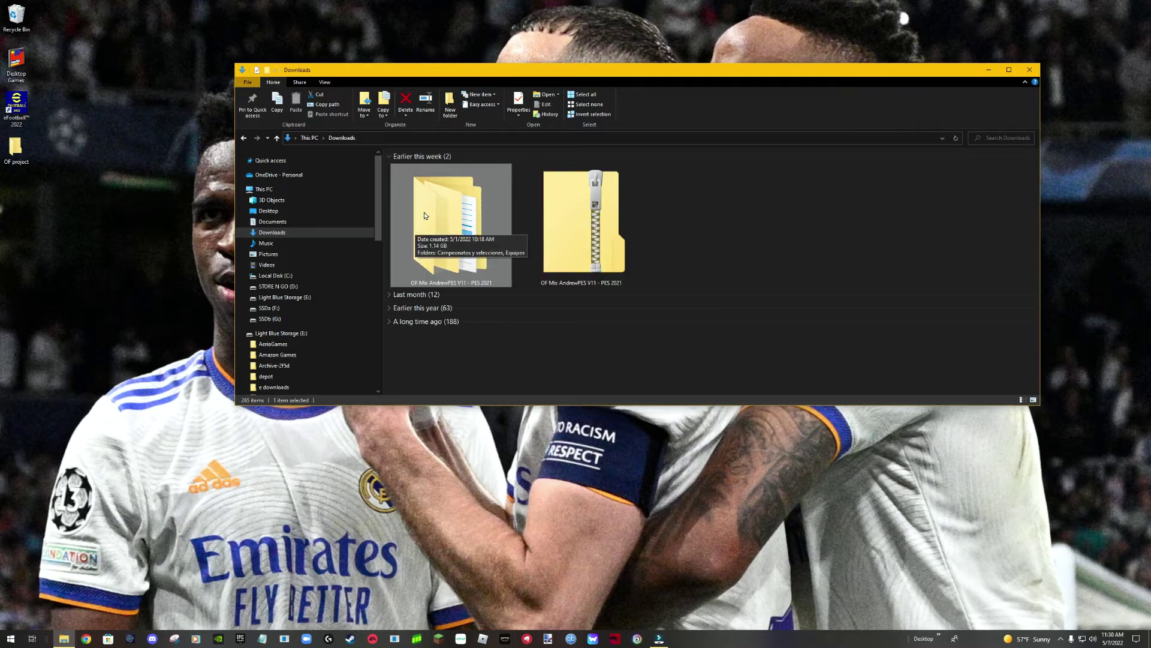
pyautogui.doubleClick(424, 216)
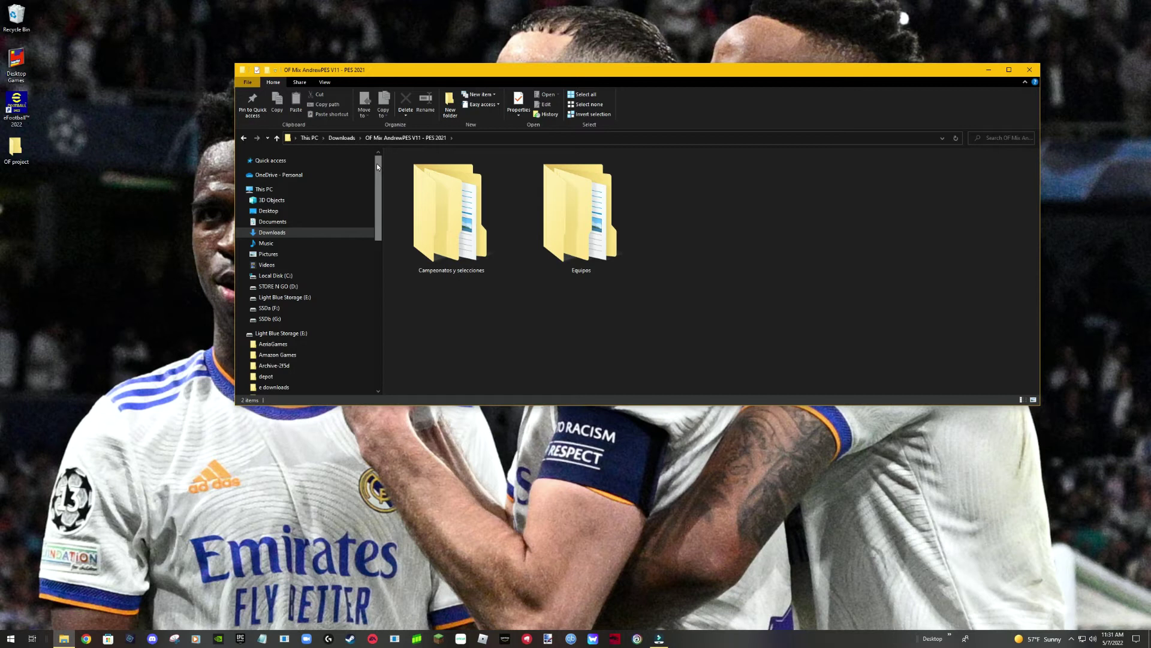
# Go to the eFootball PES 2021 SEASON UPDATE folder inside the KONAMI folder in Documents.
pyautogui.moveTo(377, 165); pyautogui.dragTo(384, 215)
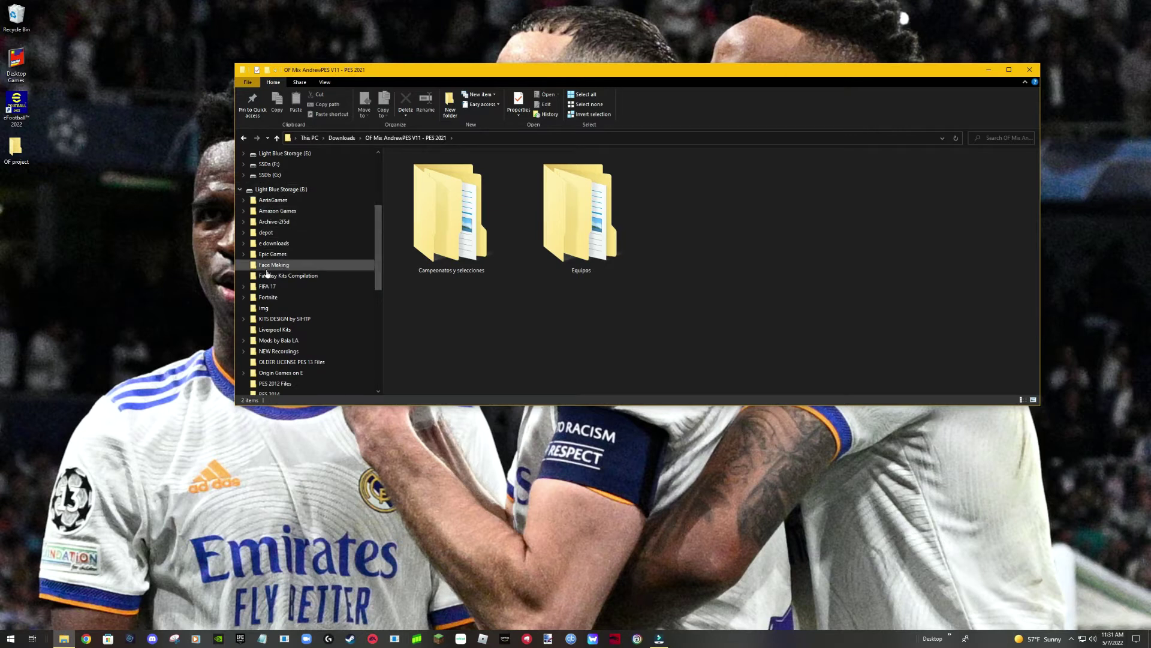
pyautogui.moveTo(375, 246); pyautogui.dragTo(386, 187)
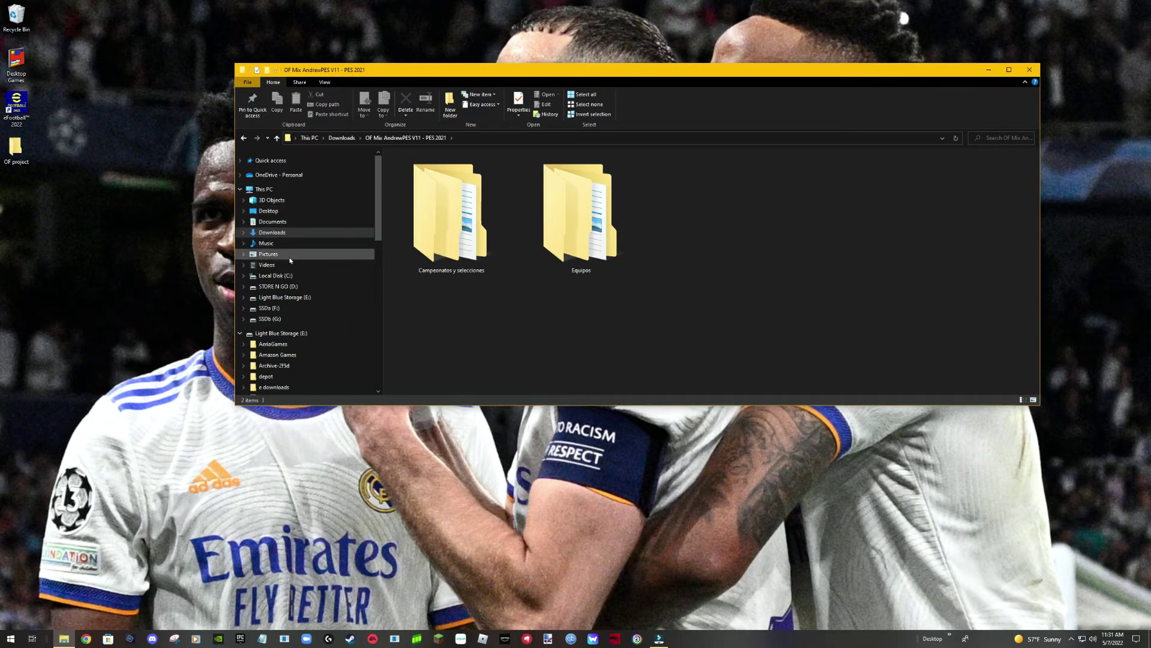
pyautogui.click(282, 223)
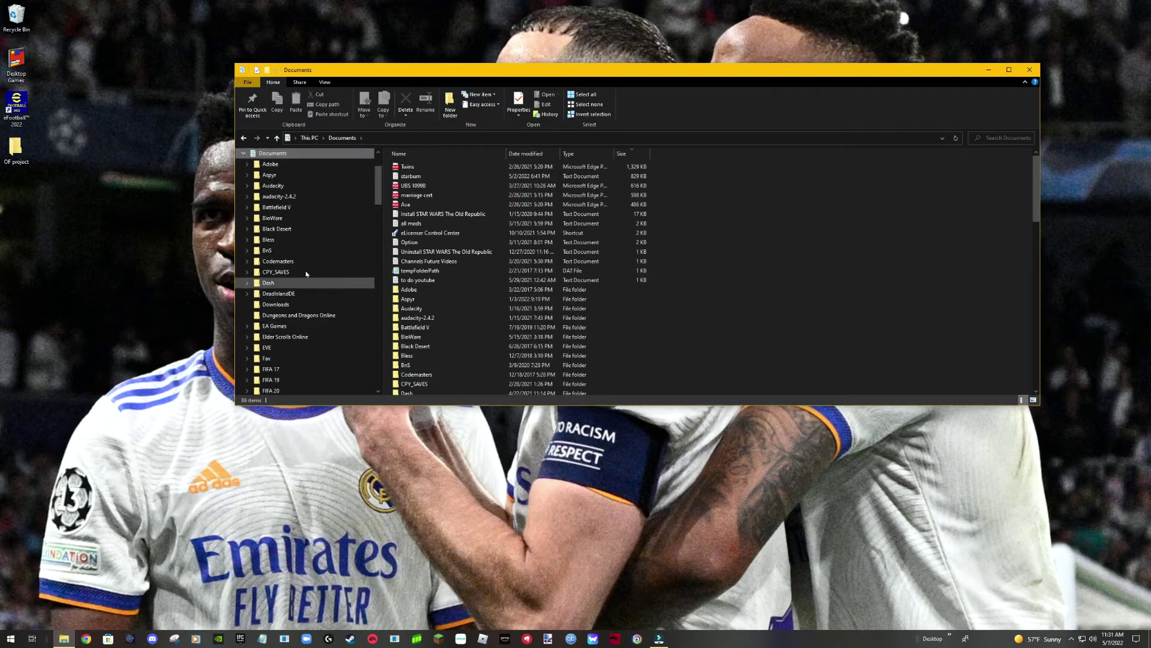
pyautogui.scroll(-1, 377, 186)
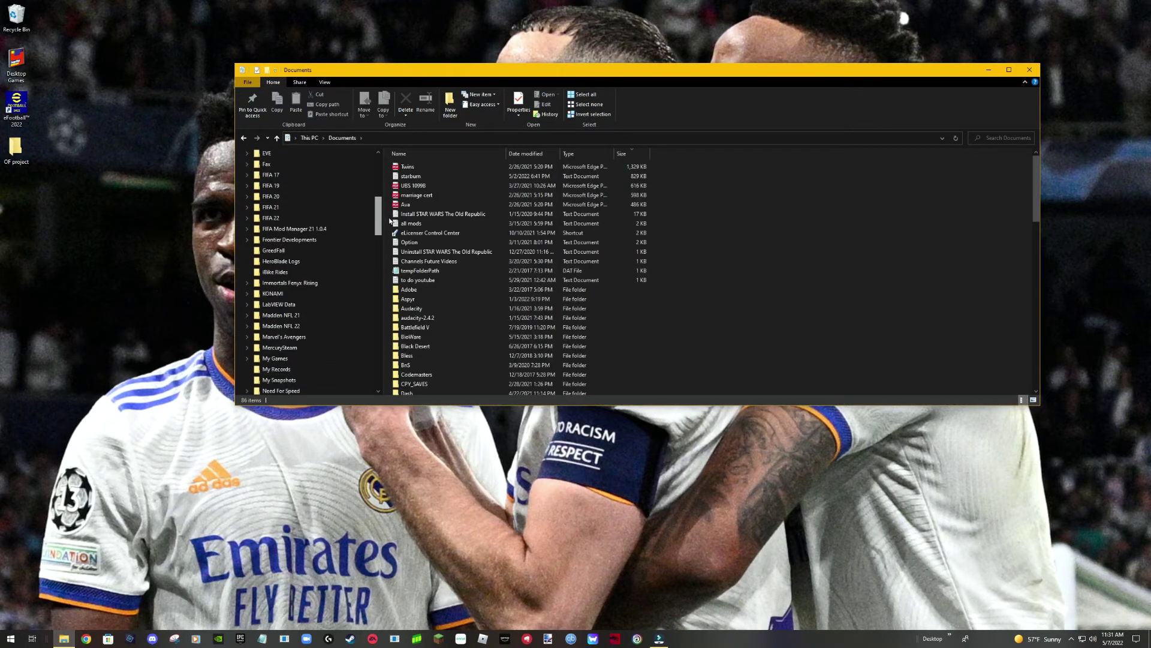
pyautogui.scroll(-5, 282, 264)
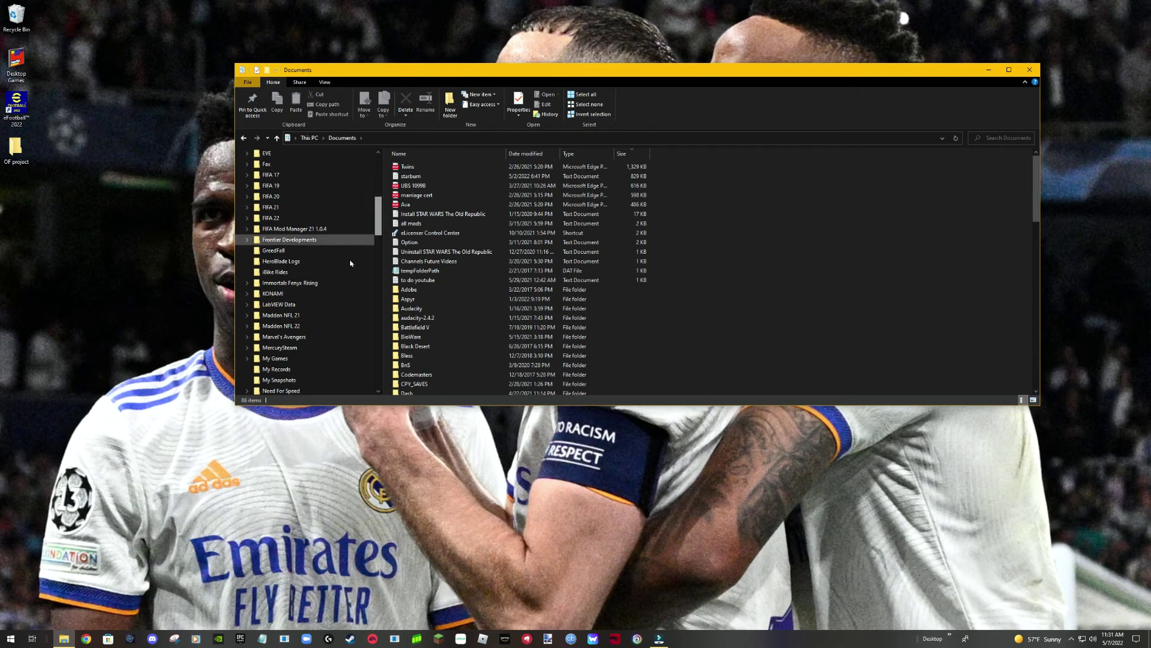
pyautogui.click(282, 295)
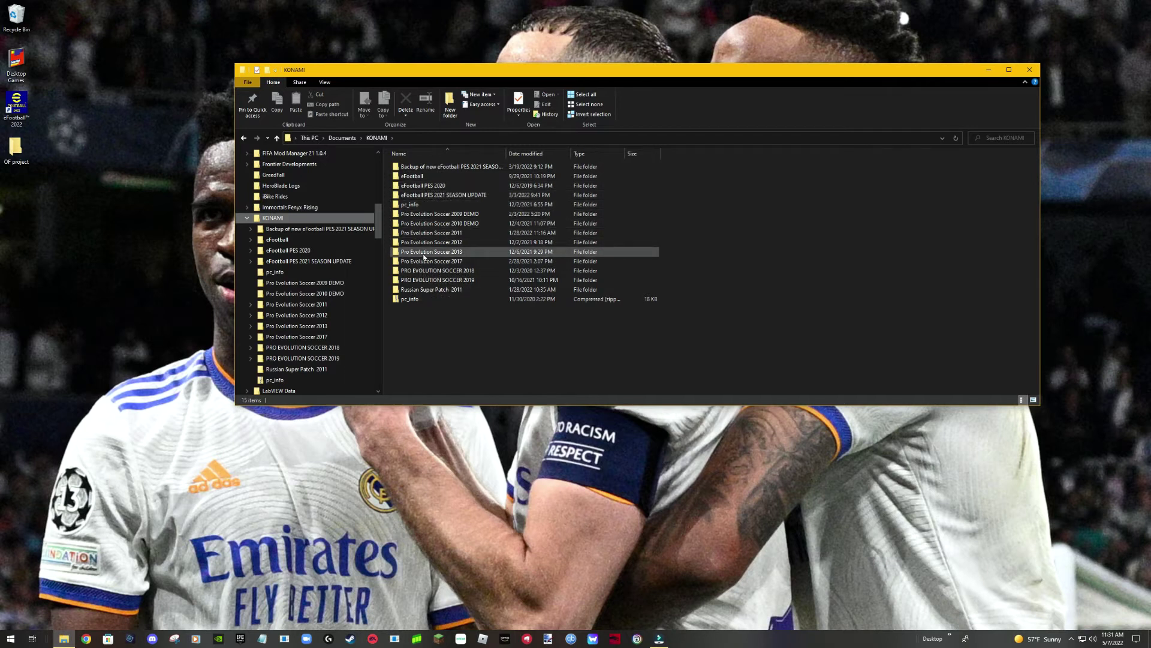
pyautogui.moveTo(410, 198)
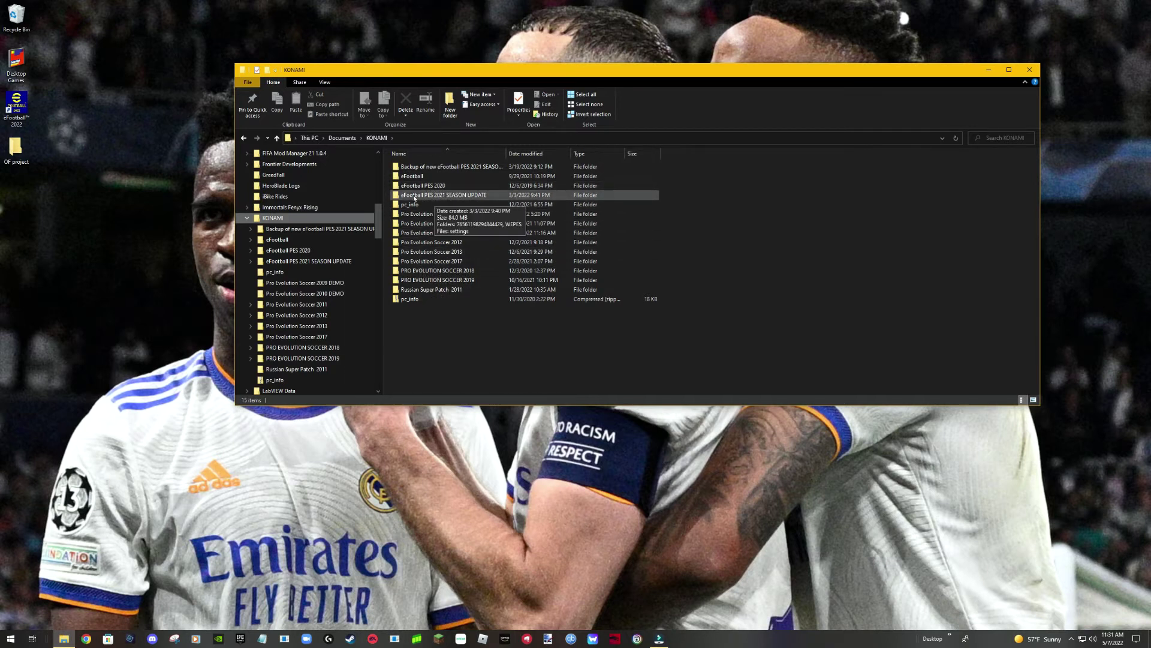
pyautogui.doubleClick(458, 196)
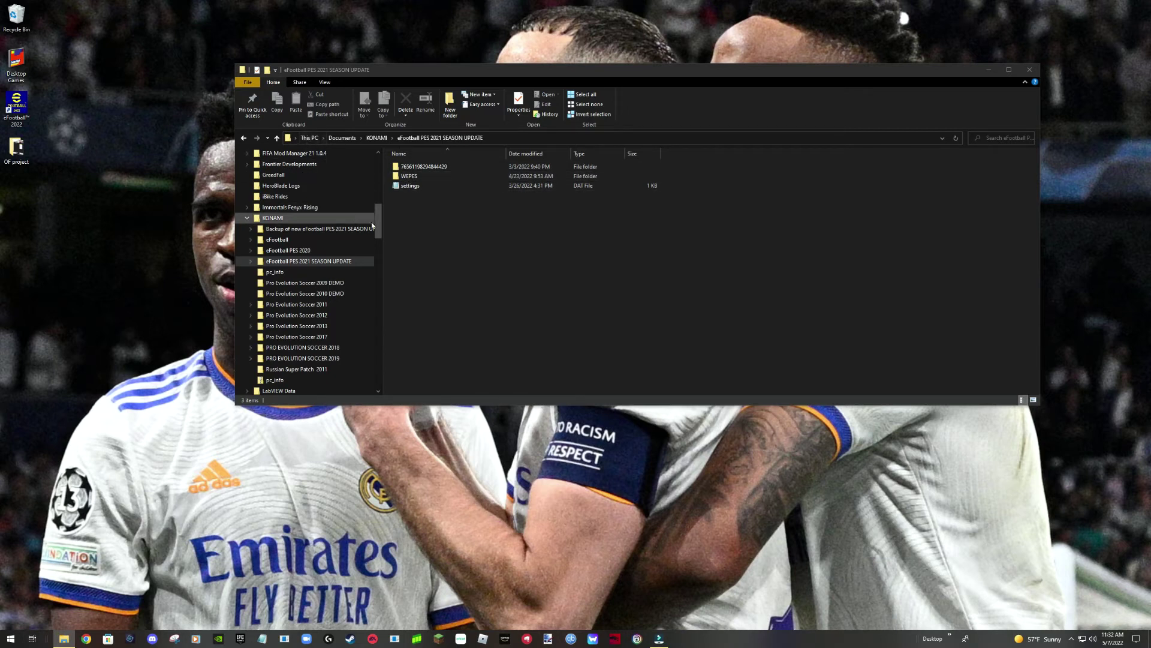
# Collapse the Documents tree, open Downloads in a second File Explorer window and arrange it so both folders' contents are visible.
pyautogui.moveTo(378, 227); pyautogui.dragTo(373, 163)
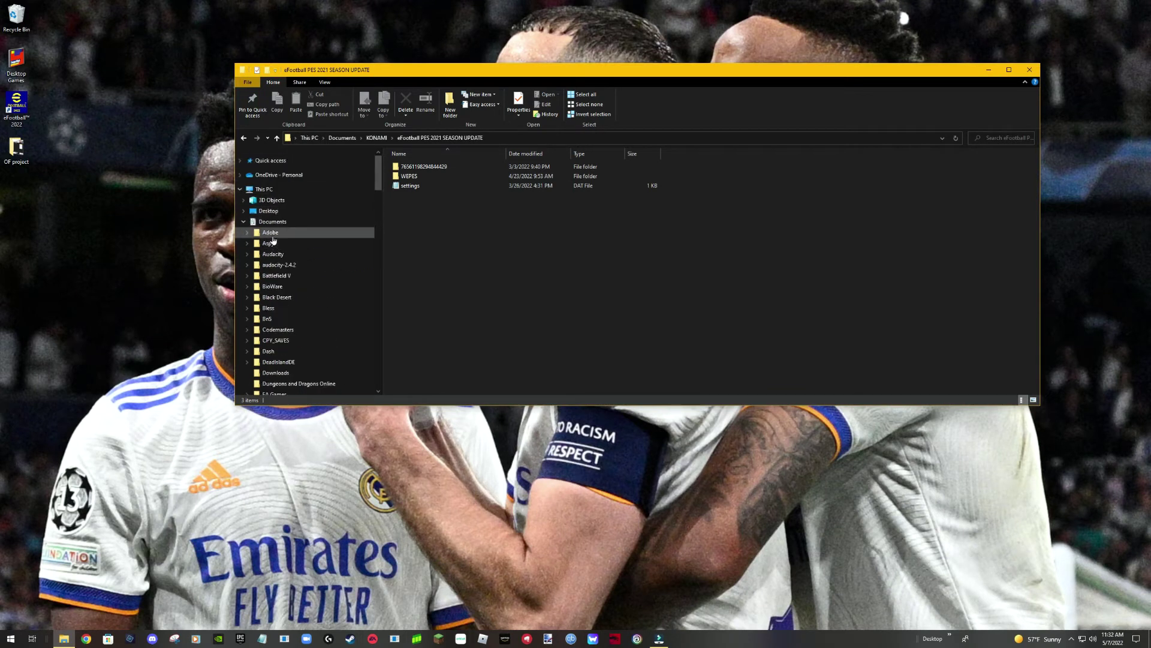
pyautogui.click(243, 222)
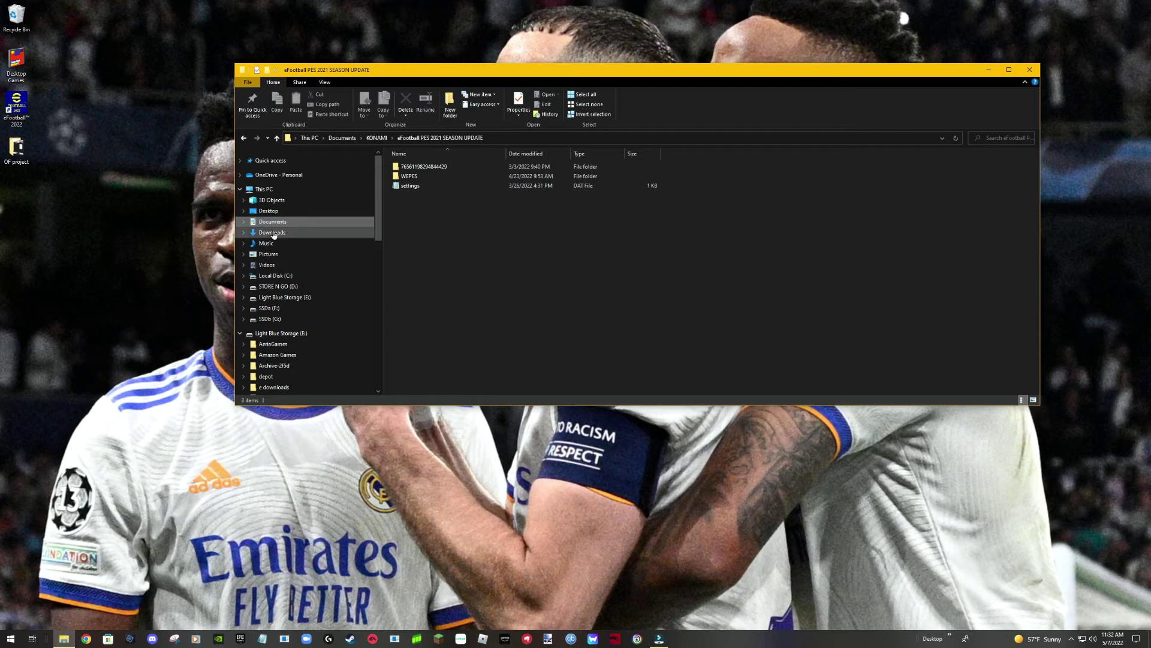
pyautogui.click(63, 641)
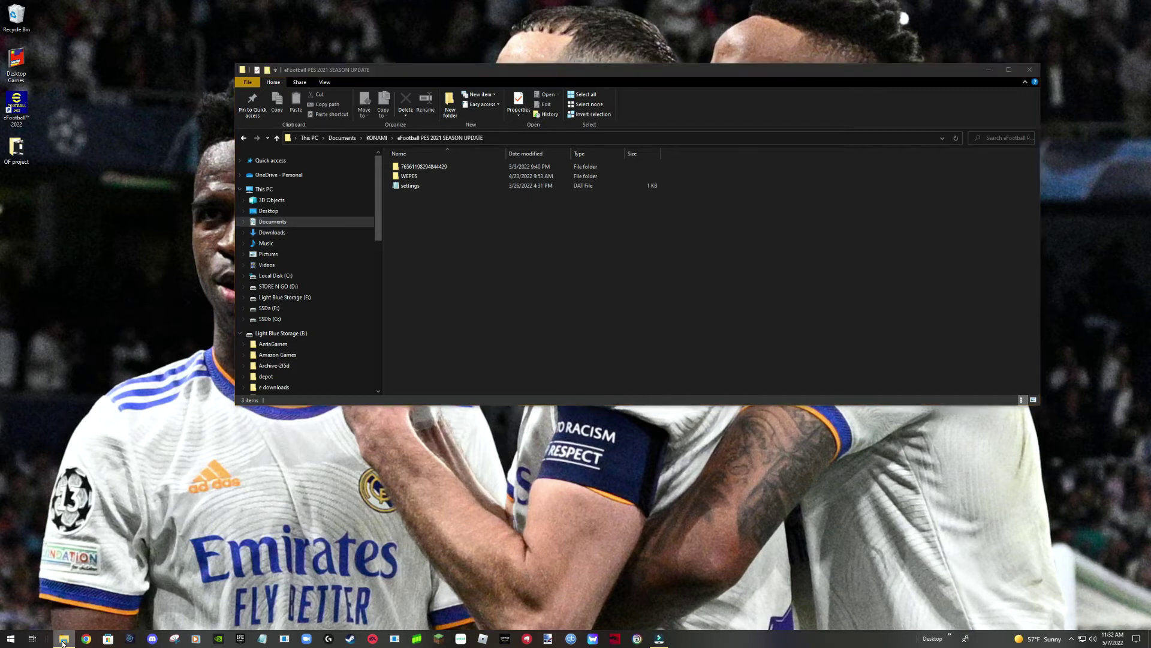
pyautogui.rightClick(63, 640)
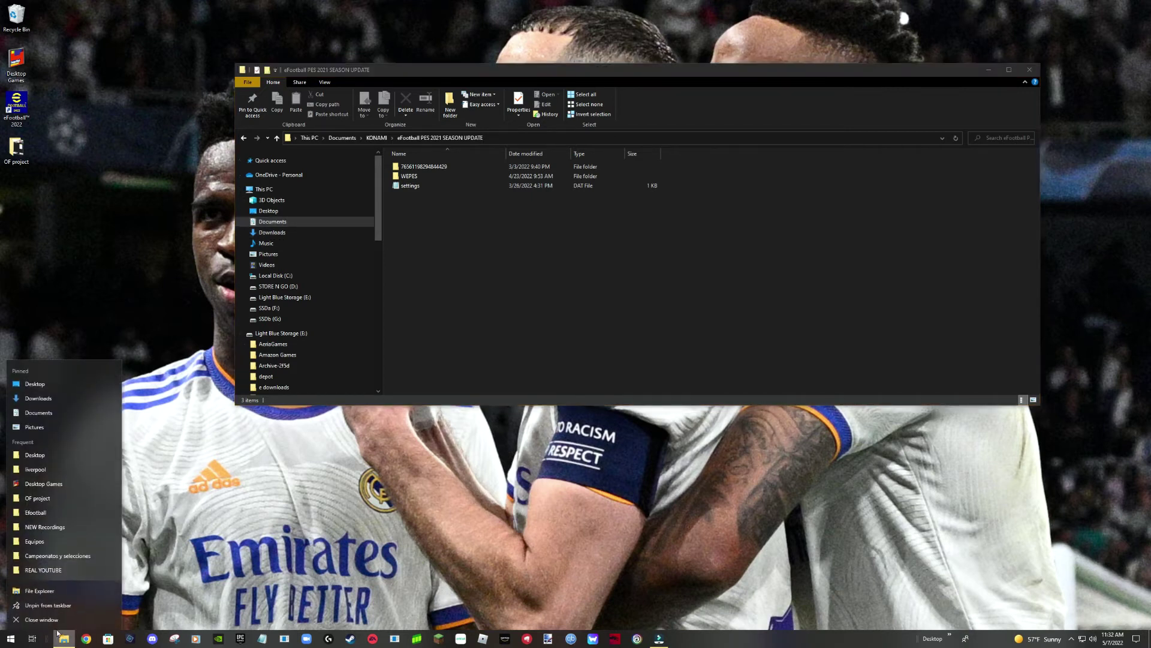
pyautogui.click(37, 399)
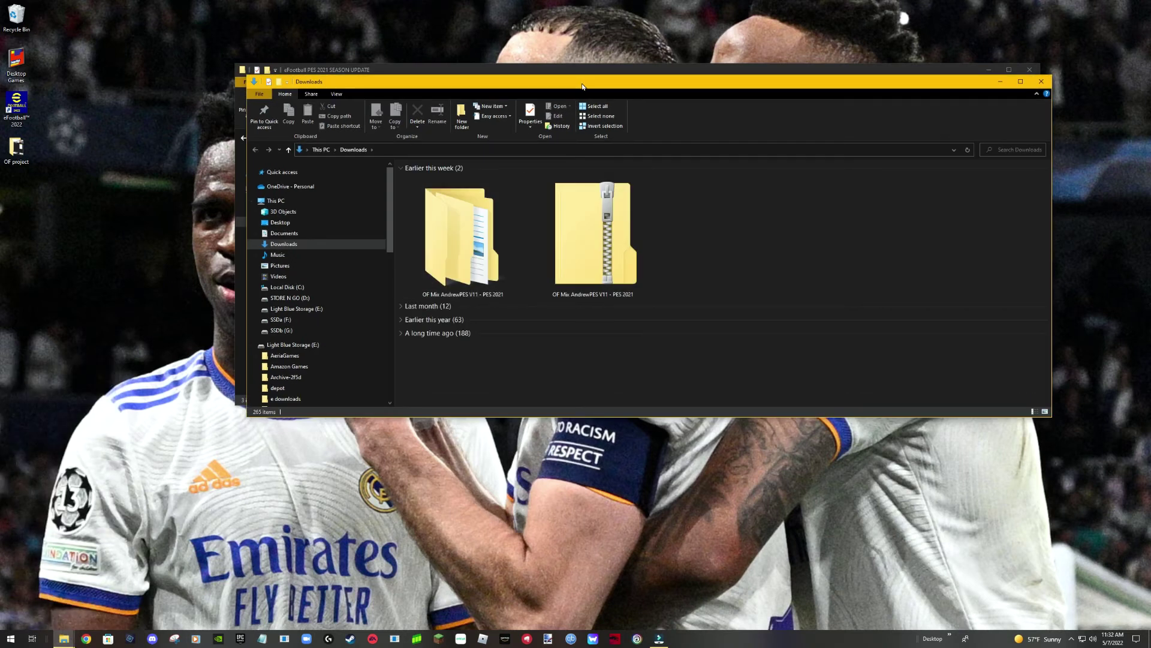
pyautogui.moveTo(582, 86); pyautogui.dragTo(650, 246)
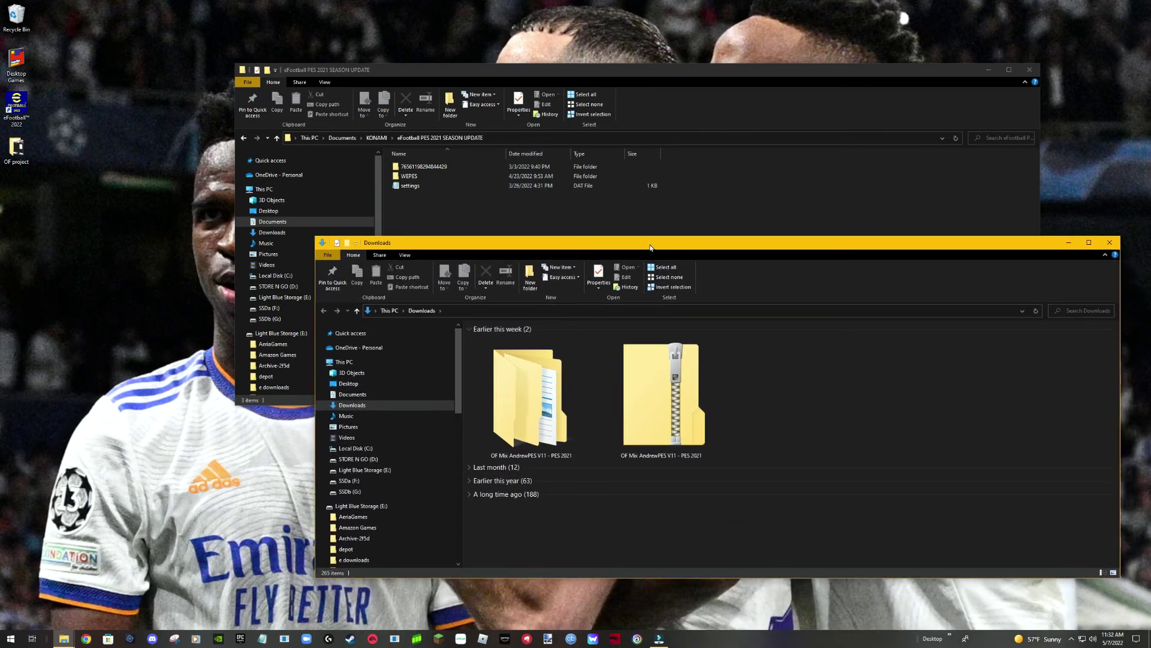
# Try to move the WEPES folder from Campeonatos y selecciones in the extracted option file into the eFootball PES 2021 SEASON UPDATE folder.
pyautogui.doubleClick(502, 396)
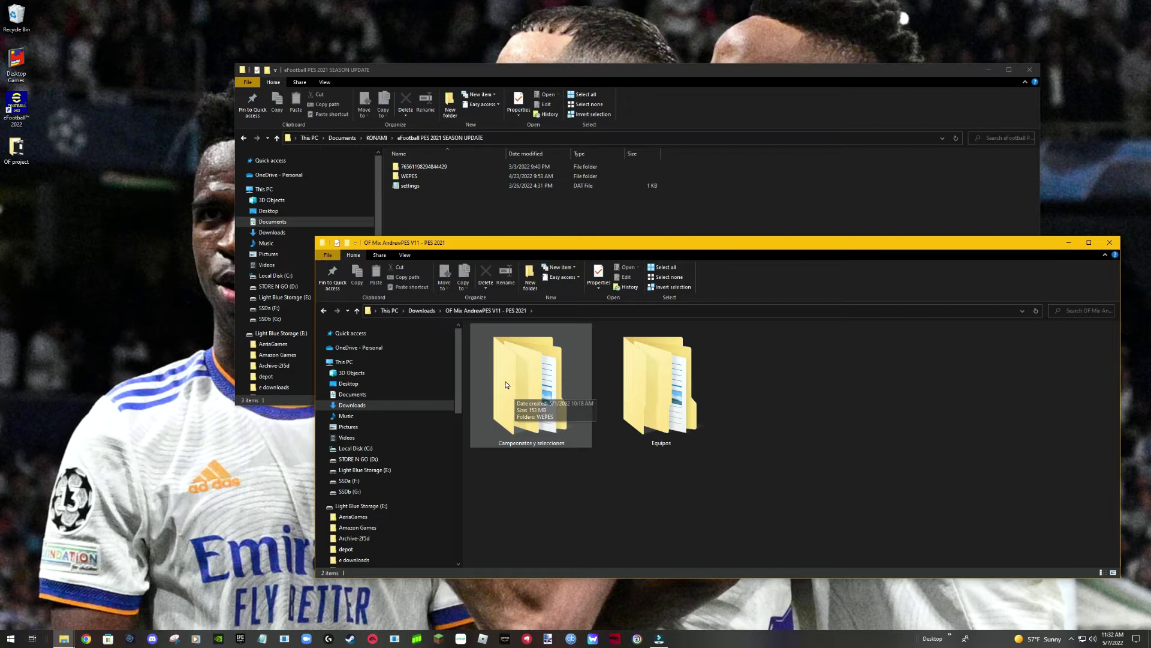
pyautogui.doubleClick(505, 384)
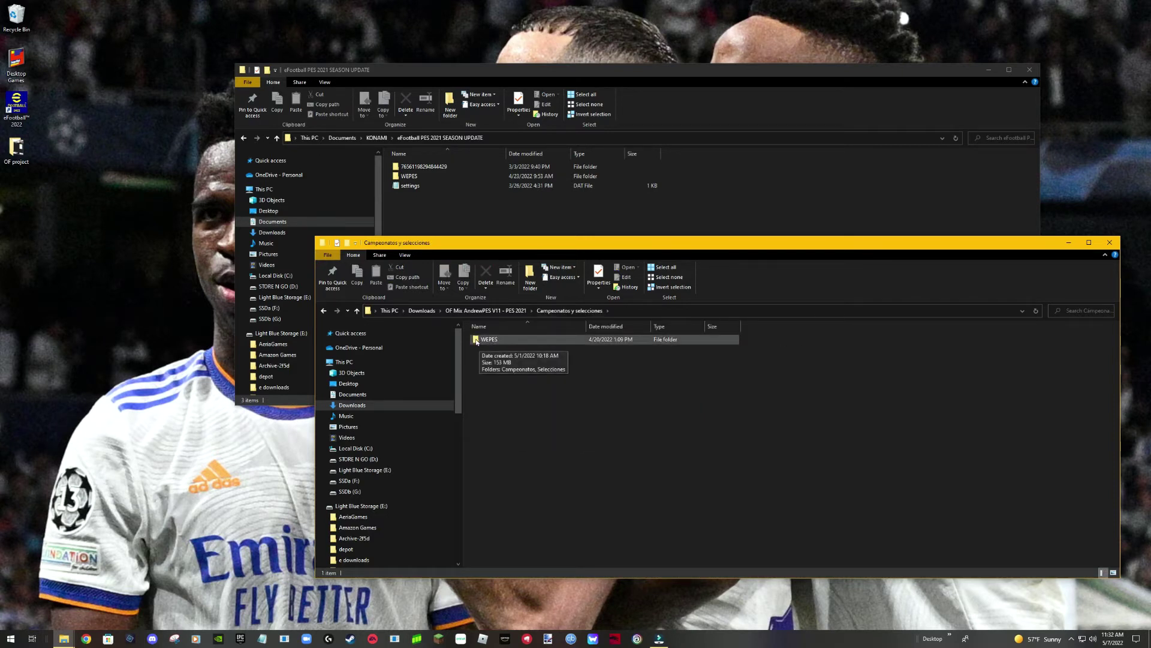
pyautogui.moveTo(476, 342); pyautogui.dragTo(439, 175)
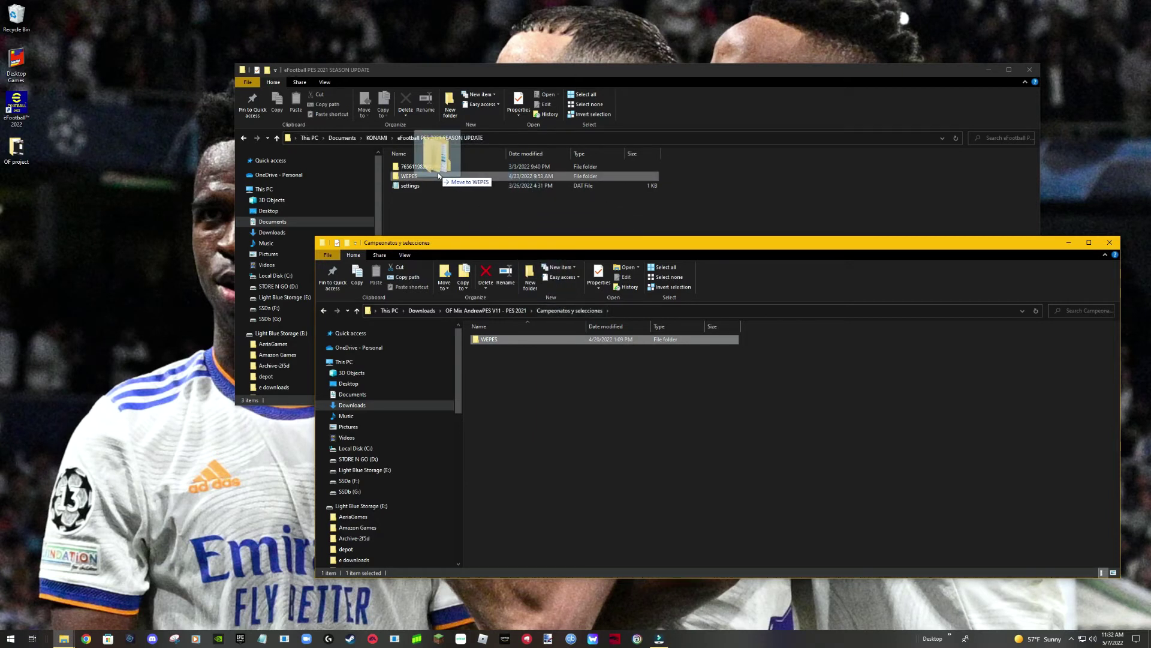
pyautogui.moveTo(439, 175); pyautogui.dragTo(453, 217)
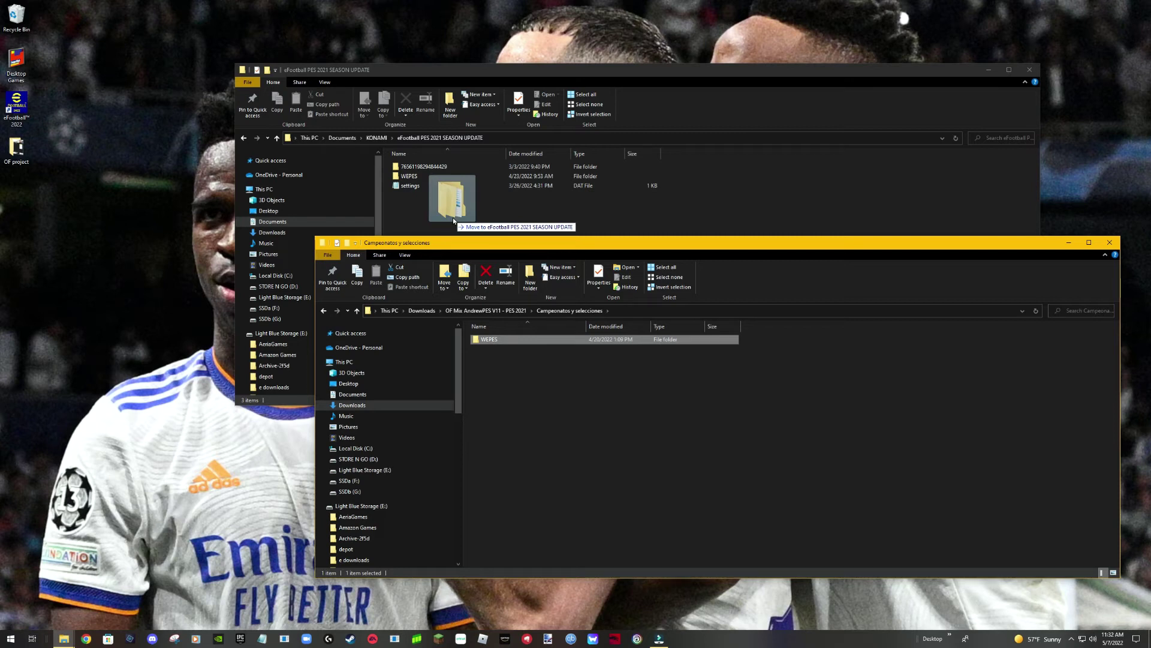
pyautogui.moveTo(453, 217); pyautogui.dragTo(524, 431)
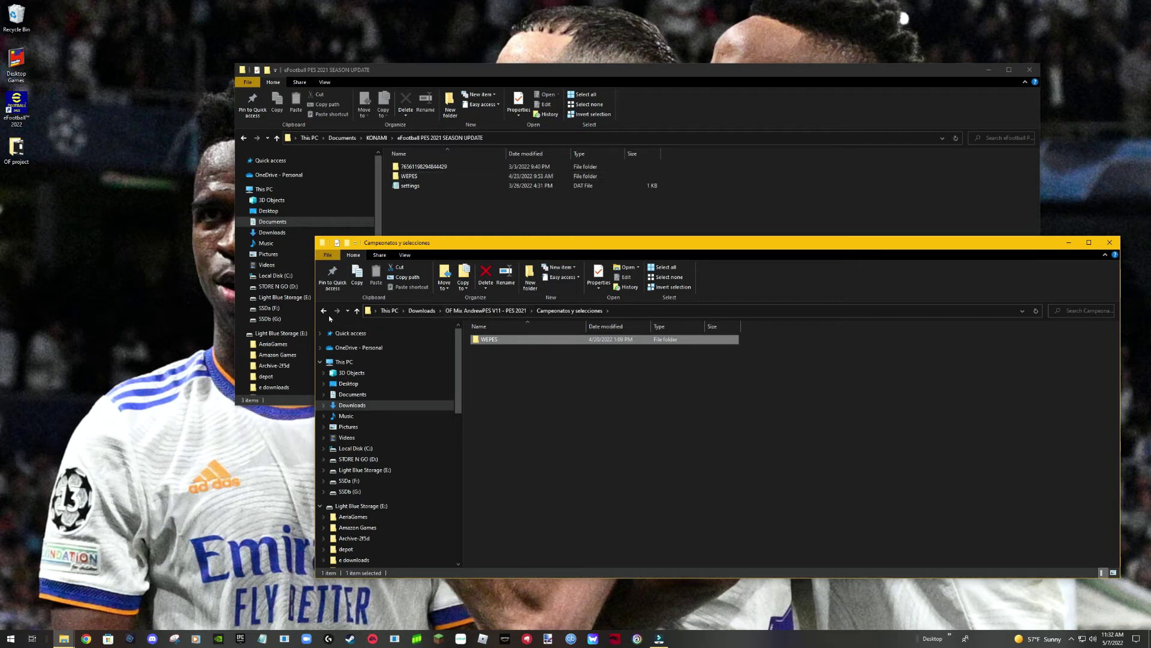
# Try to move the WEPES folder from Equipos into the game's existing WEPES folder, and close the option file window.
pyautogui.click(357, 310)
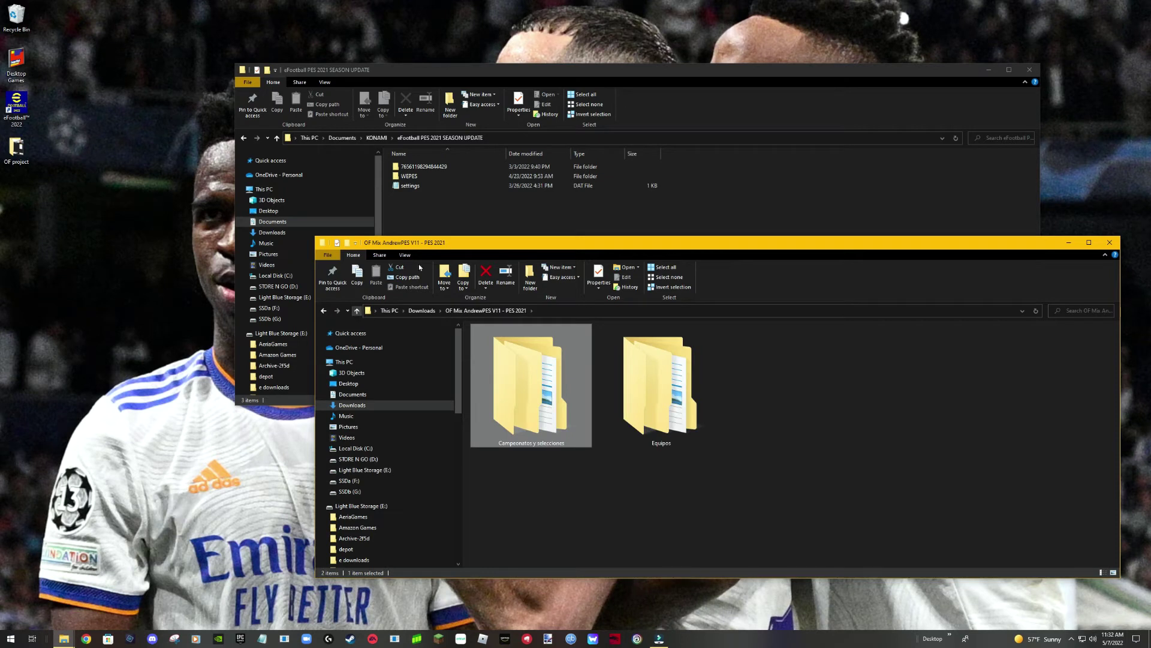
pyautogui.doubleClick(642, 385)
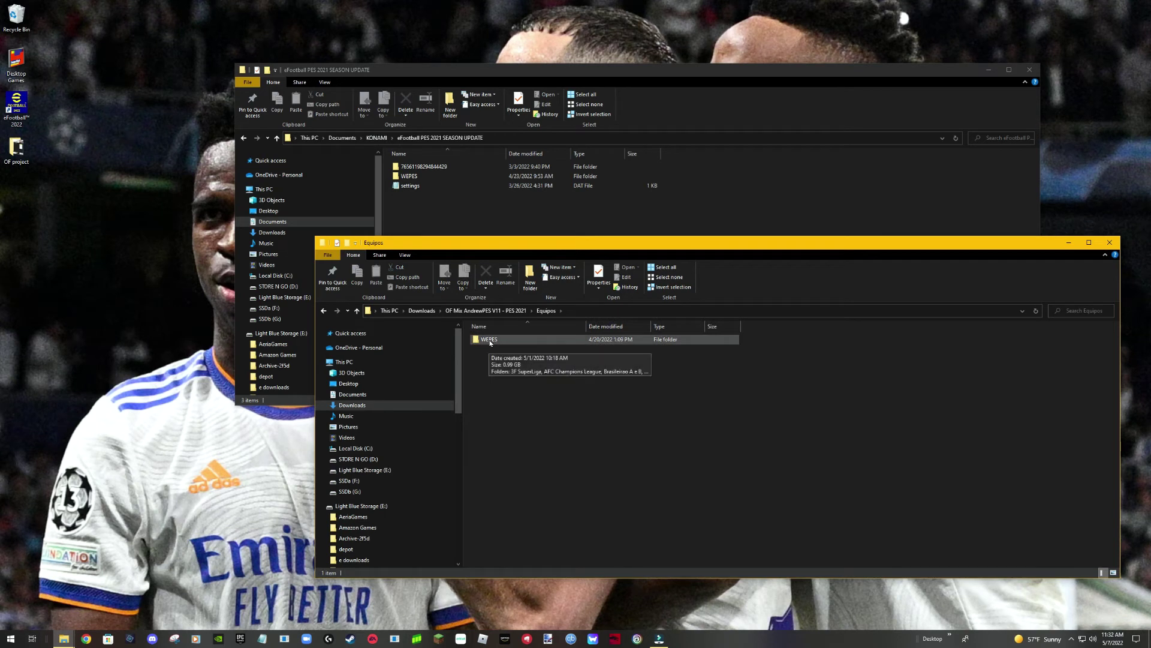
pyautogui.moveTo(490, 342); pyautogui.dragTo(418, 178)
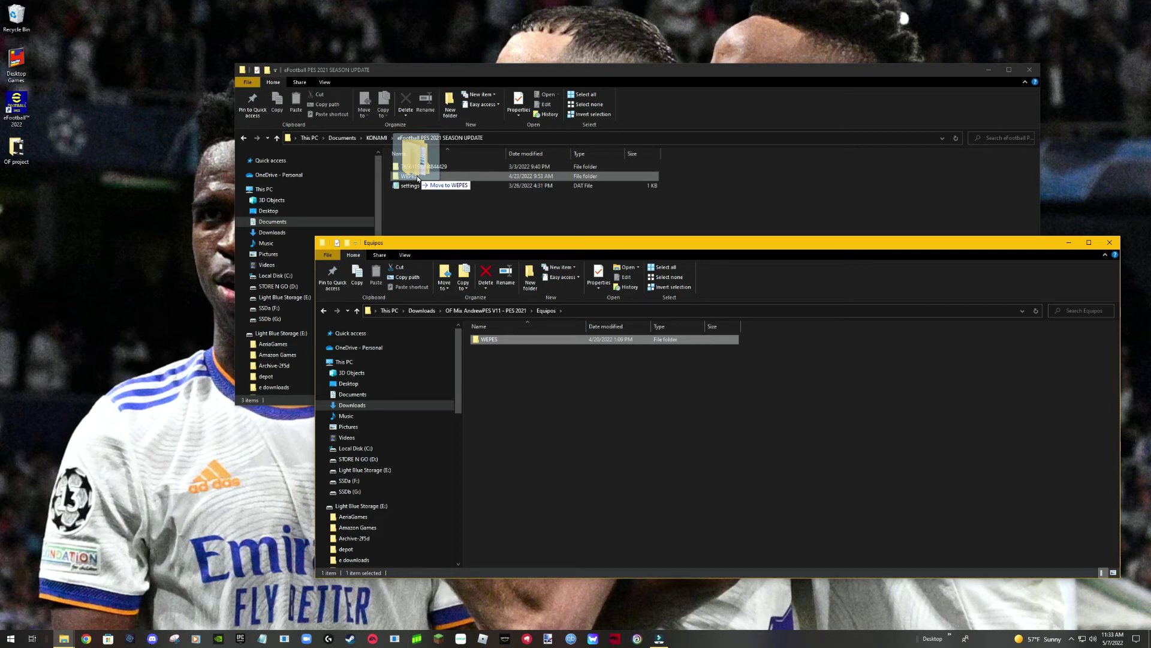
pyautogui.moveTo(418, 178); pyautogui.dragTo(549, 433)
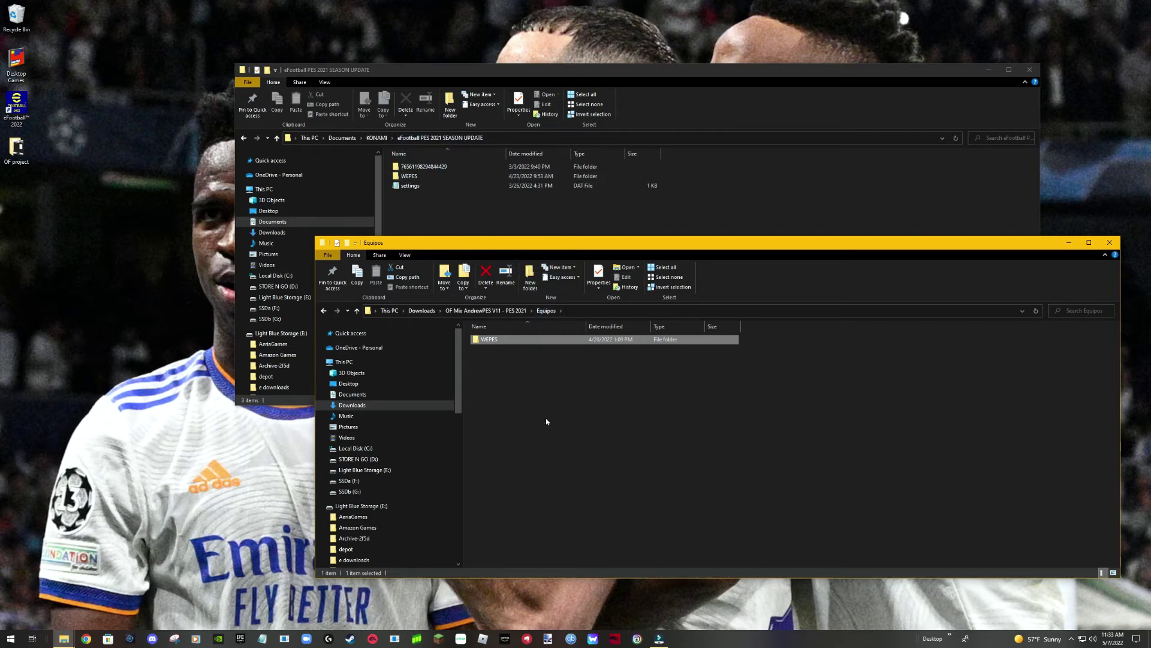
pyautogui.click(1110, 244)
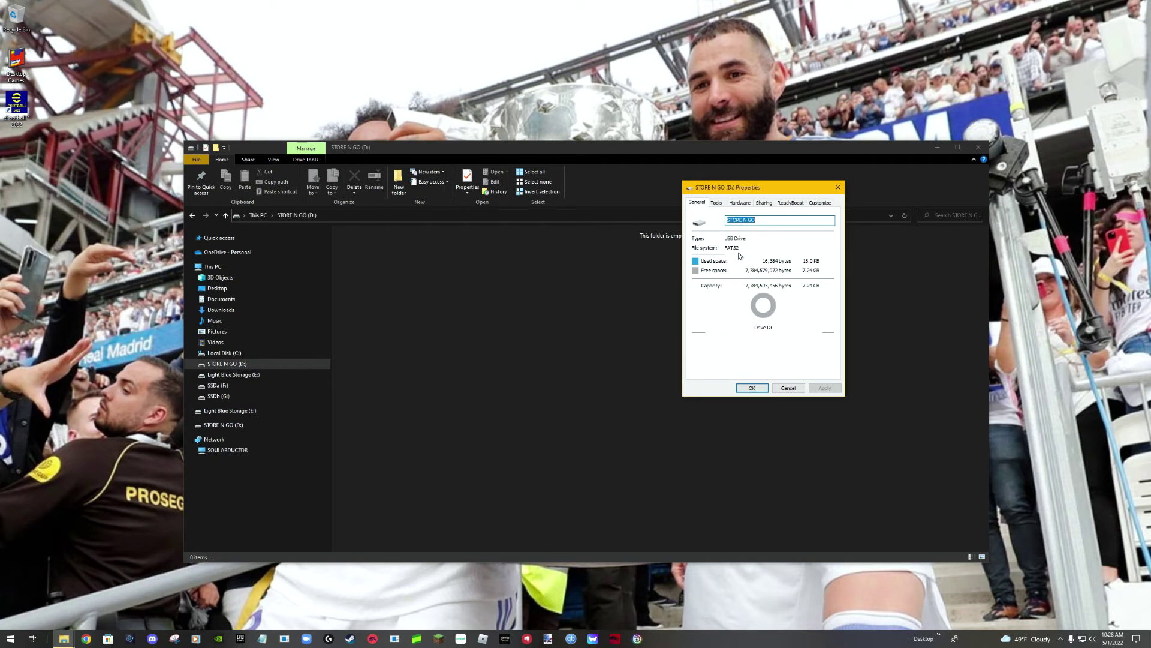
# Close the USB drive's properties and quick format STORE N GO (D:) as FAT32 with a 4096-byte allocation unit size.
pyautogui.click(755, 388)
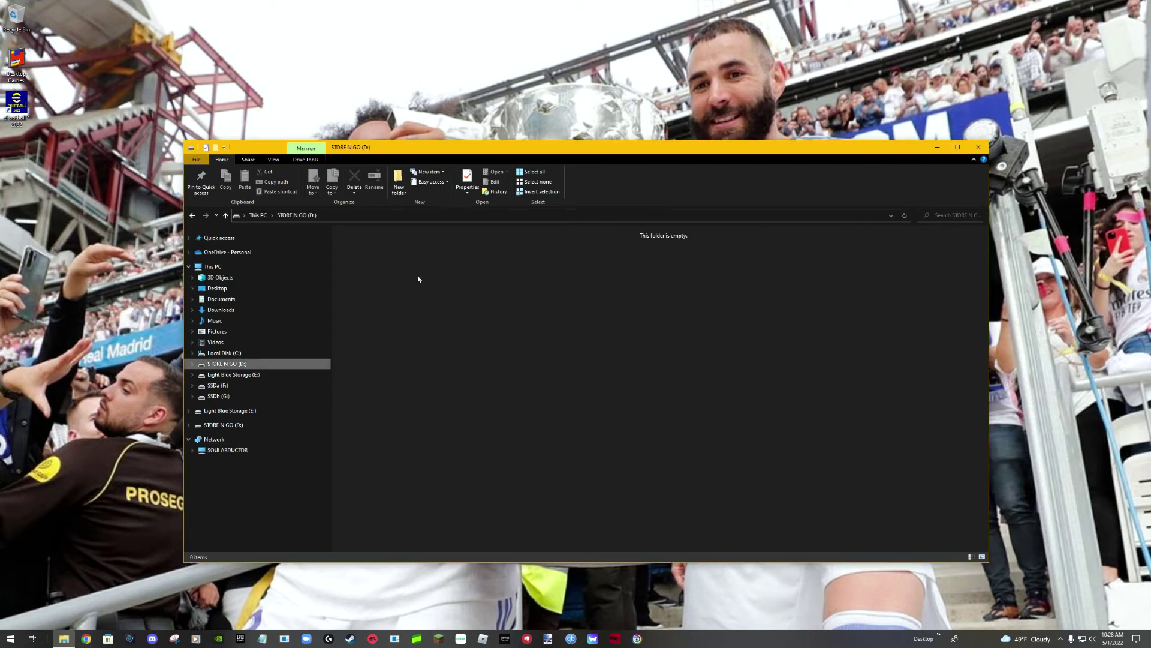
pyautogui.rightClick(245, 367)
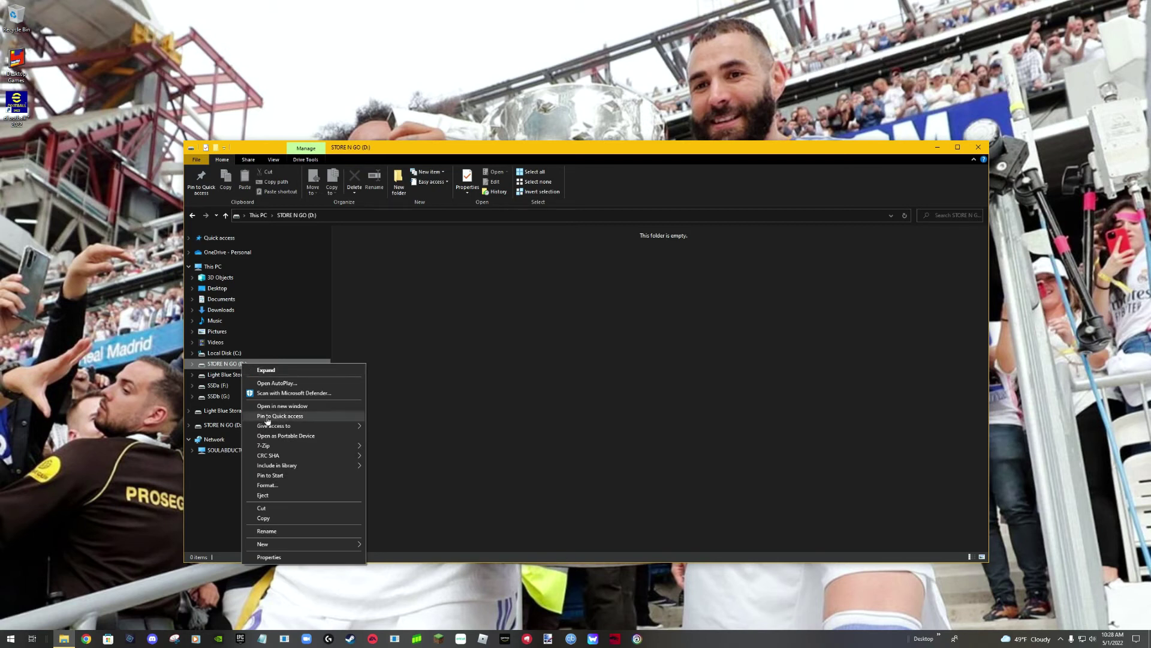
pyautogui.click(273, 486)
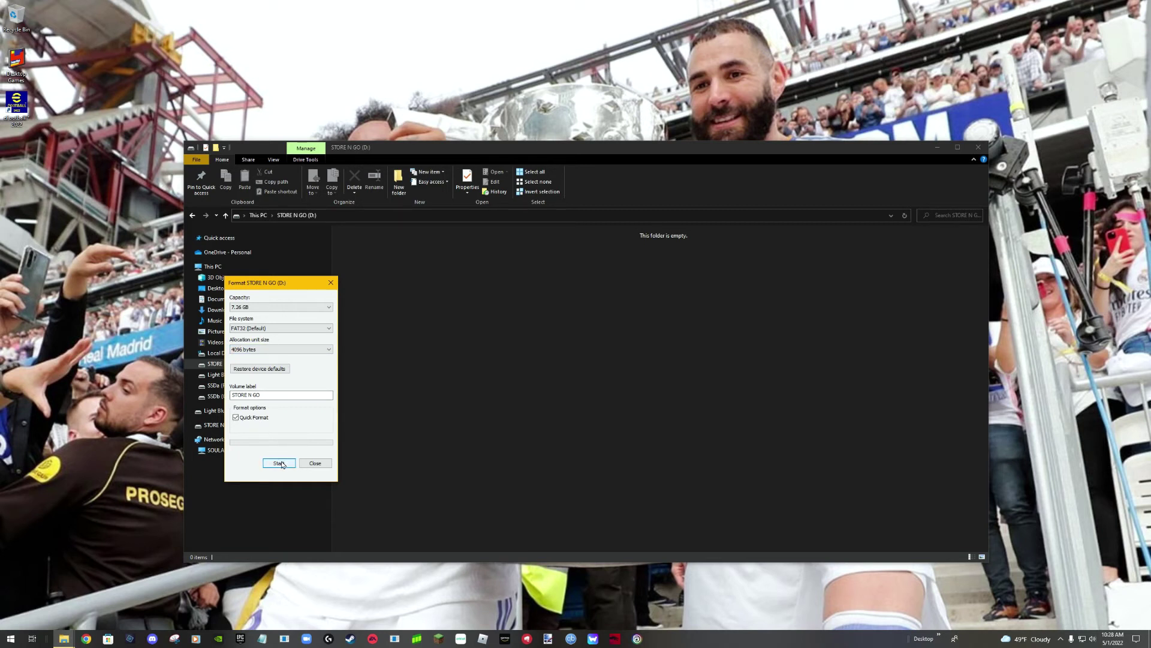
pyautogui.click(279, 464)
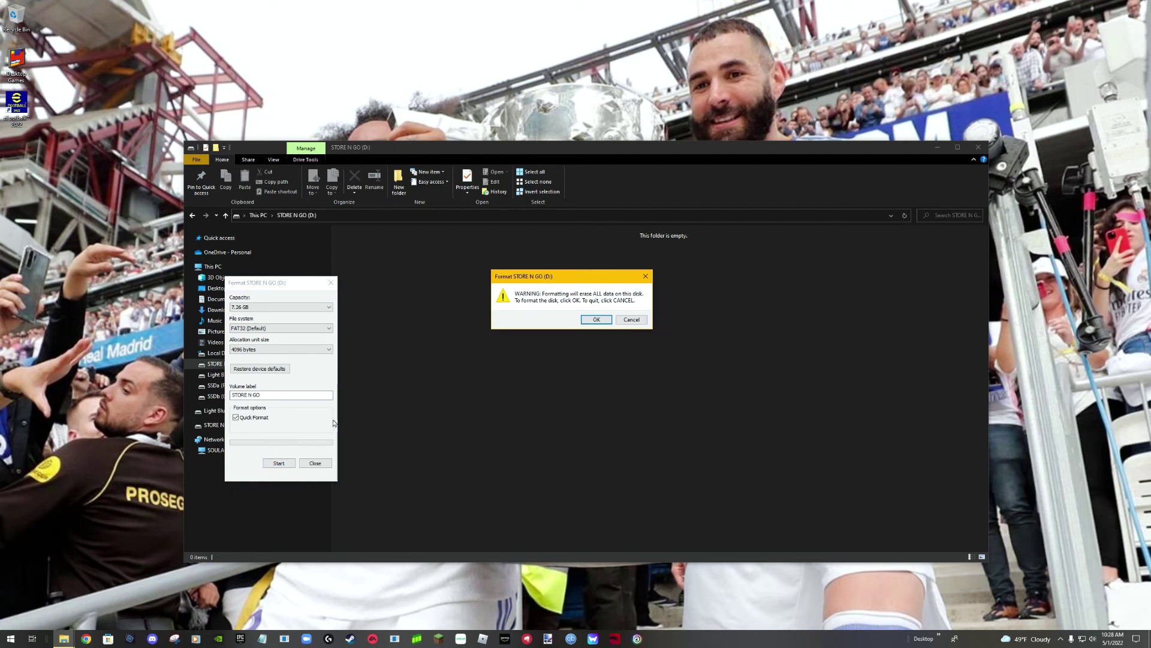
pyautogui.click(596, 319)
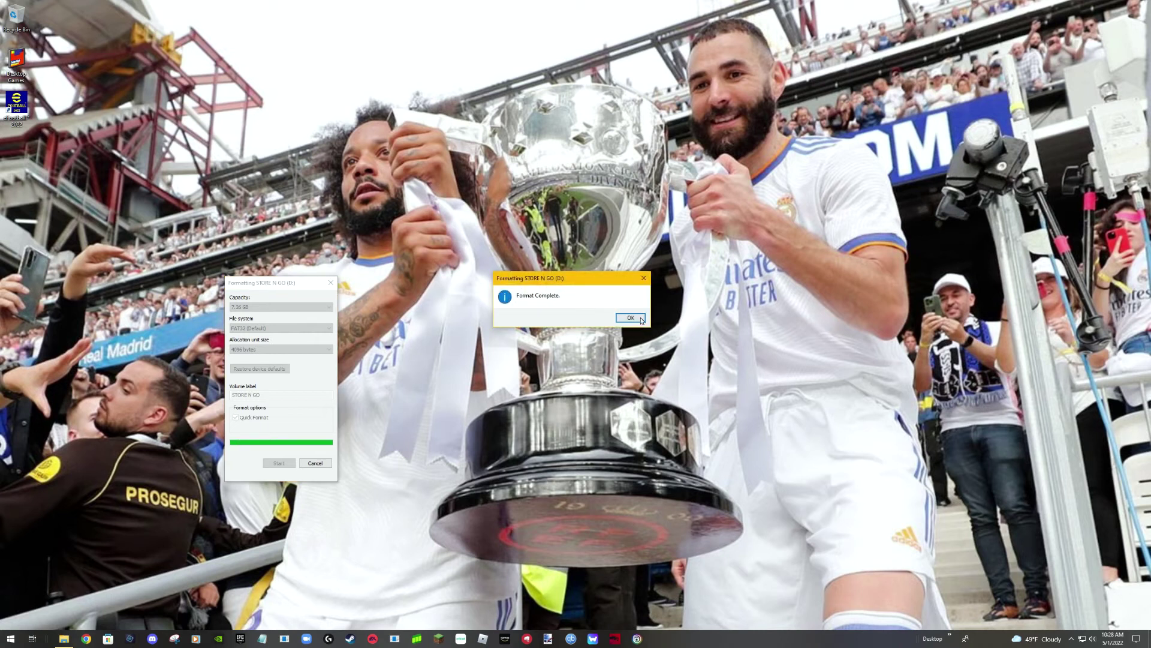
pyautogui.click(630, 321)
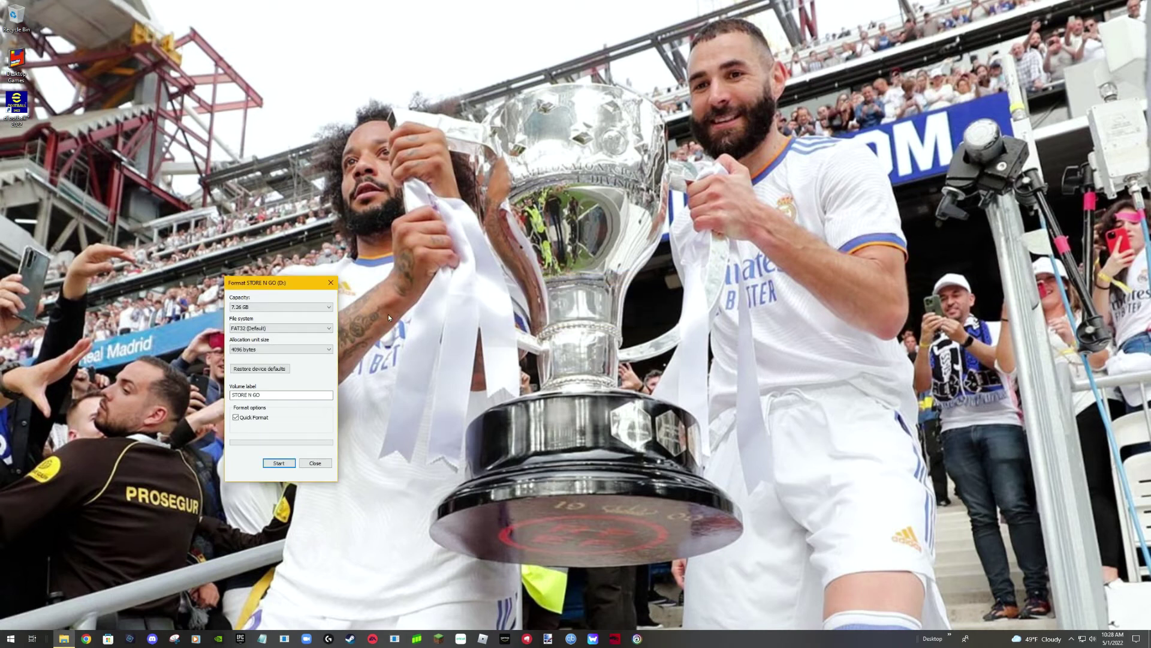
# Close the format dialog and open the extracted OF Mix AndrewPES V11 - PES 2021 folder from Downloads in File Explorer.
pyautogui.click(309, 465)
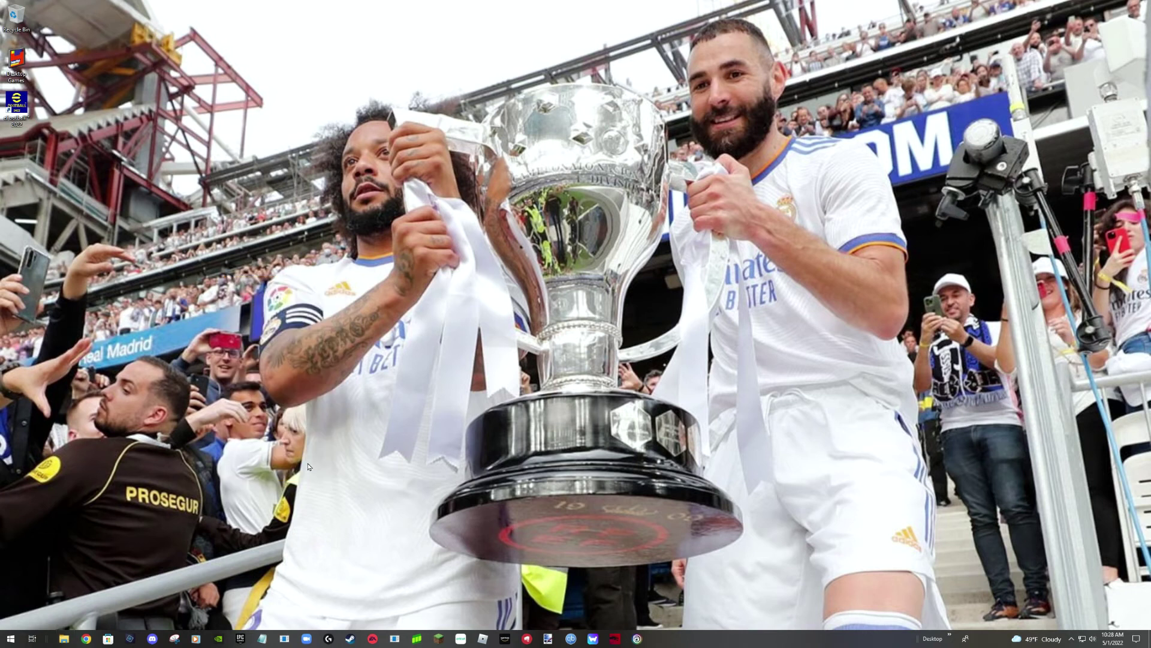
pyautogui.click(65, 639)
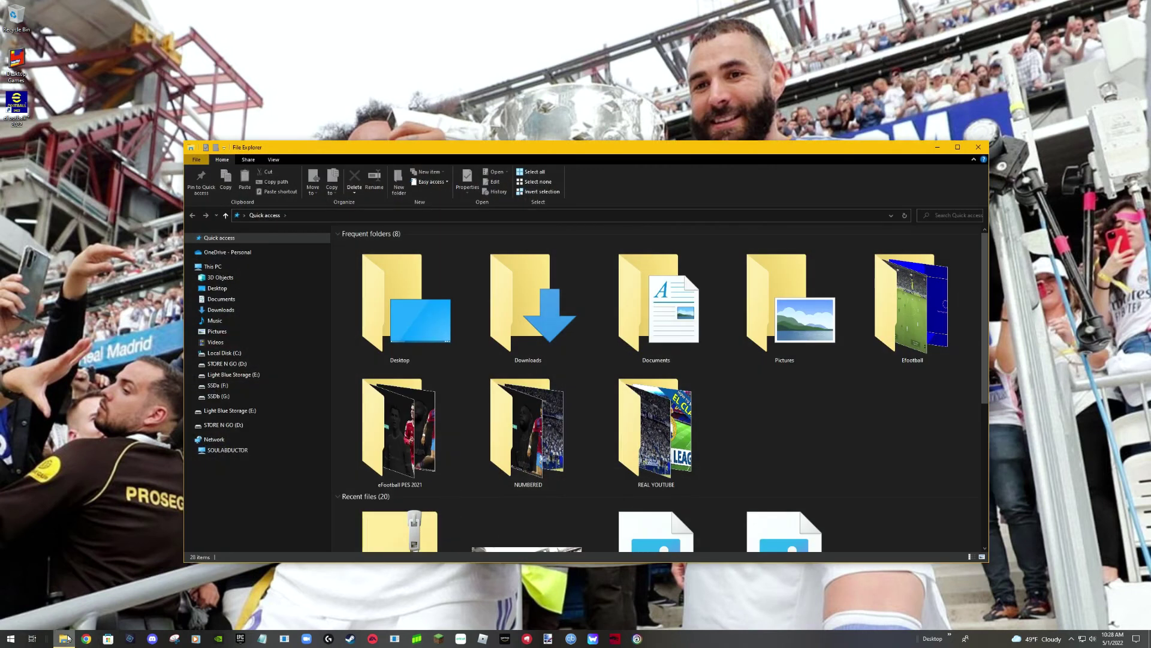
pyautogui.click(234, 310)
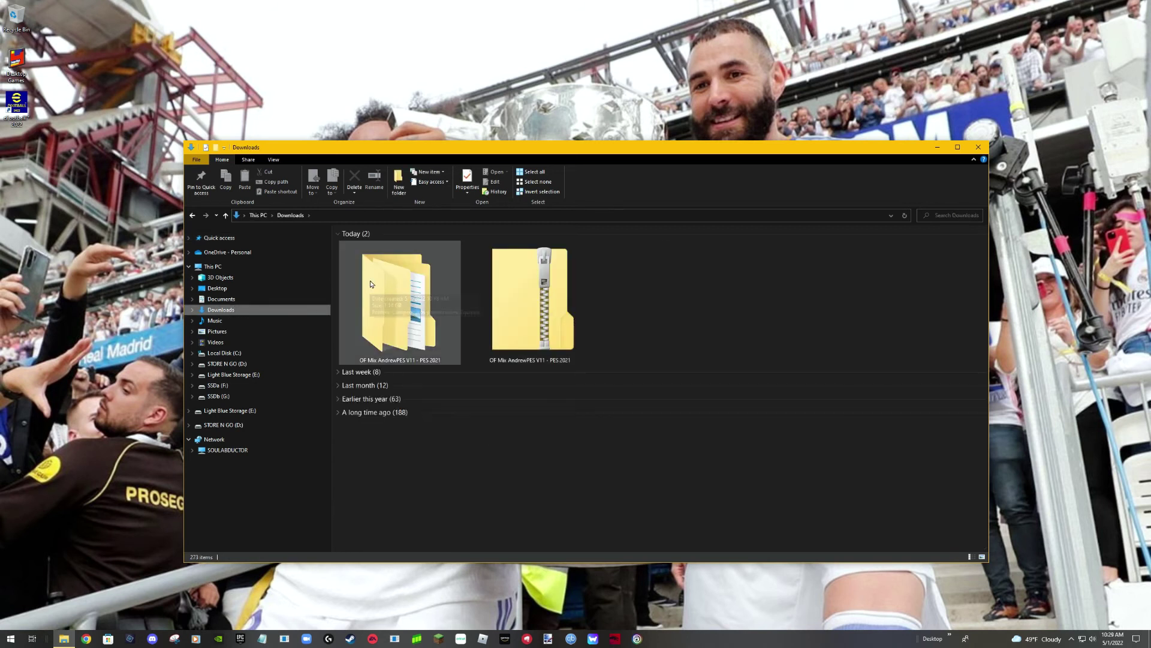
pyautogui.doubleClick(370, 284)
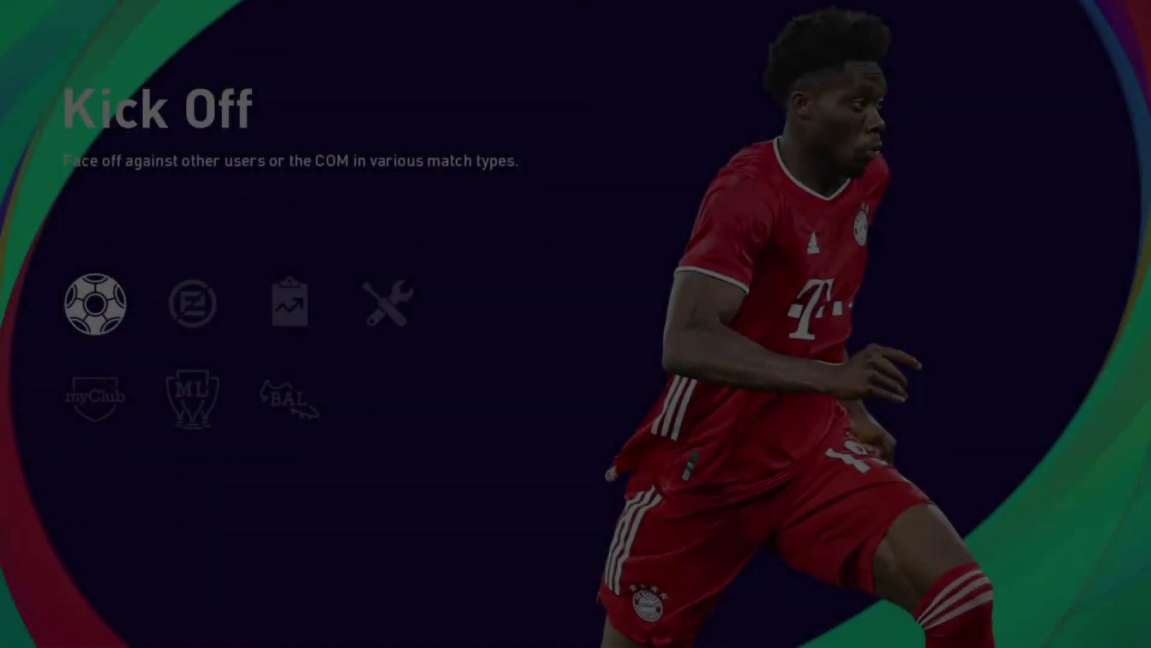
# Switch to PES 2021 and open the game's Settings to access Edit mode.
pyautogui.press('Right')
pyautogui.press('Right')
pyautogui.press('Right')
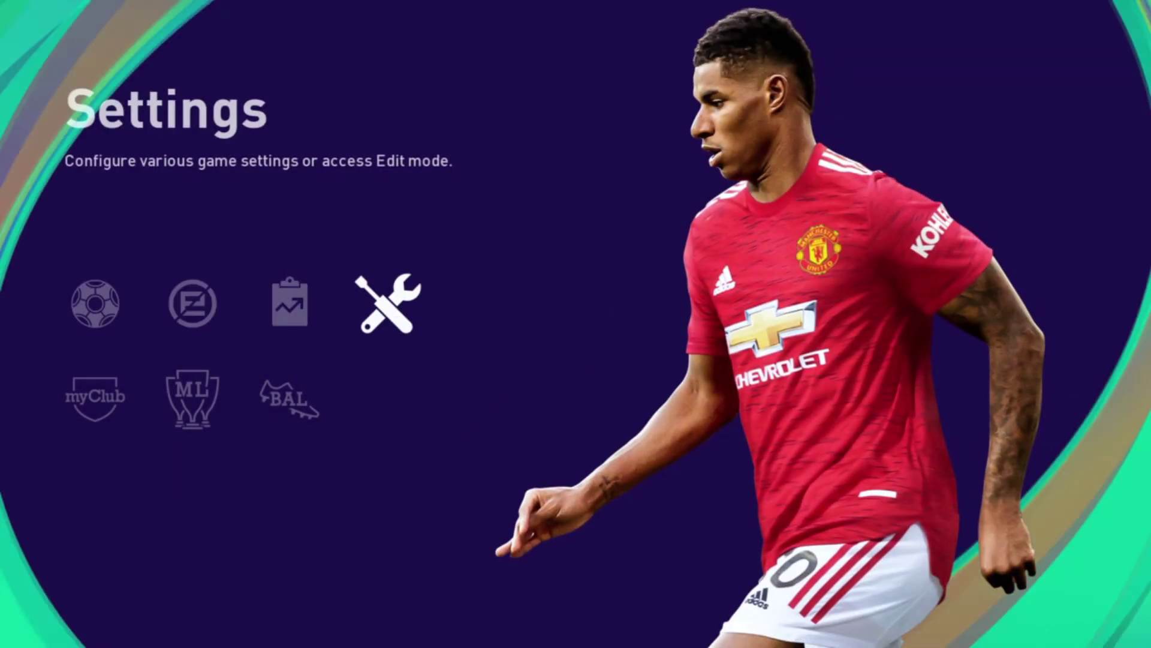
pyautogui.press('Return')
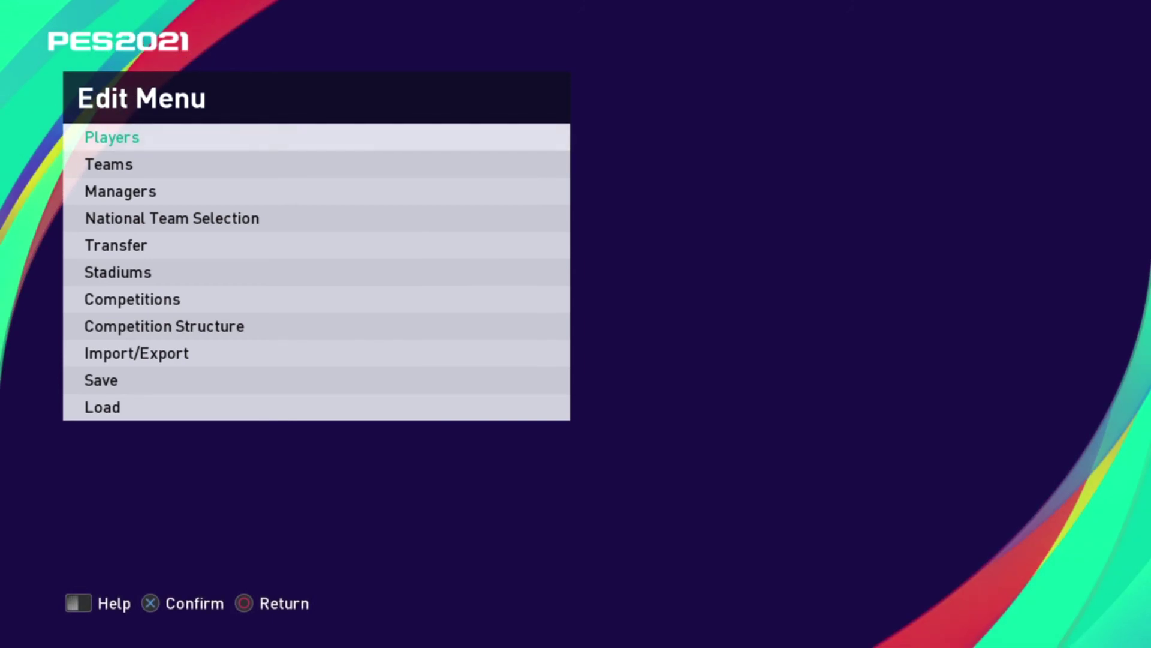
# Go to the Import/Export option in Edit mode to start the data import.
pyautogui.press('Down')
pyautogui.press('Down')
pyautogui.press('Down')
pyautogui.press('Down')
pyautogui.press('Down')
pyautogui.press('Down')
pyautogui.press('Down')
pyautogui.press('Down')
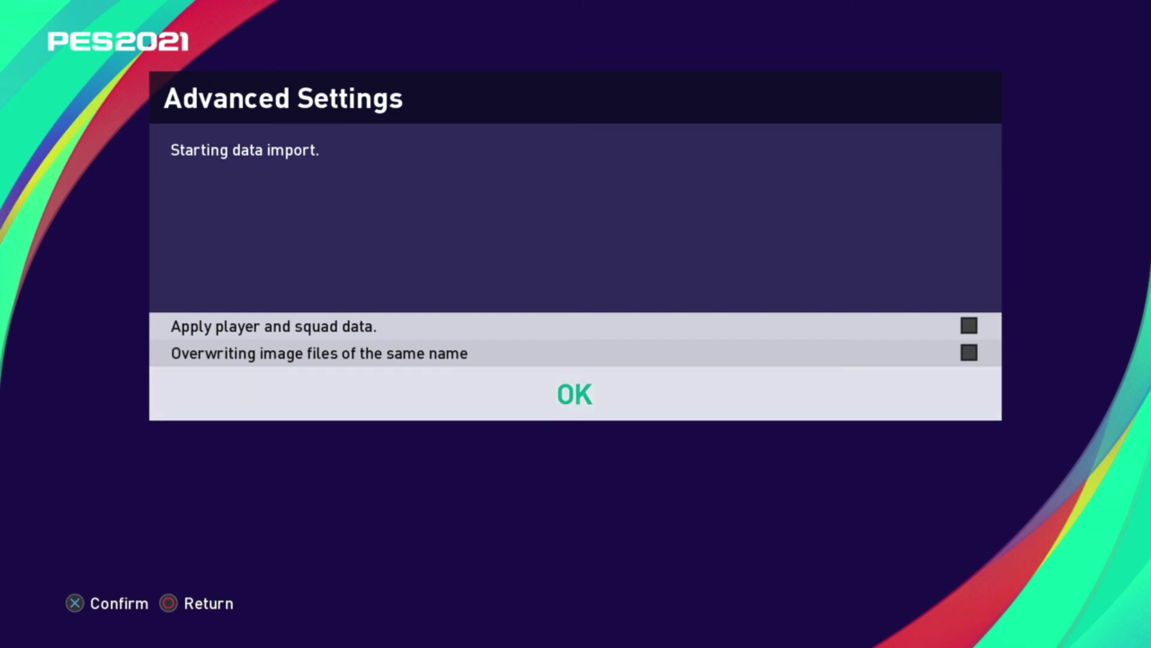
# Enable both applying player and squad data and overwriting image files of the same name for the data import.
pyautogui.press('Up')
pyautogui.press('Up')
pyautogui.press('Return')
pyautogui.press('Down')
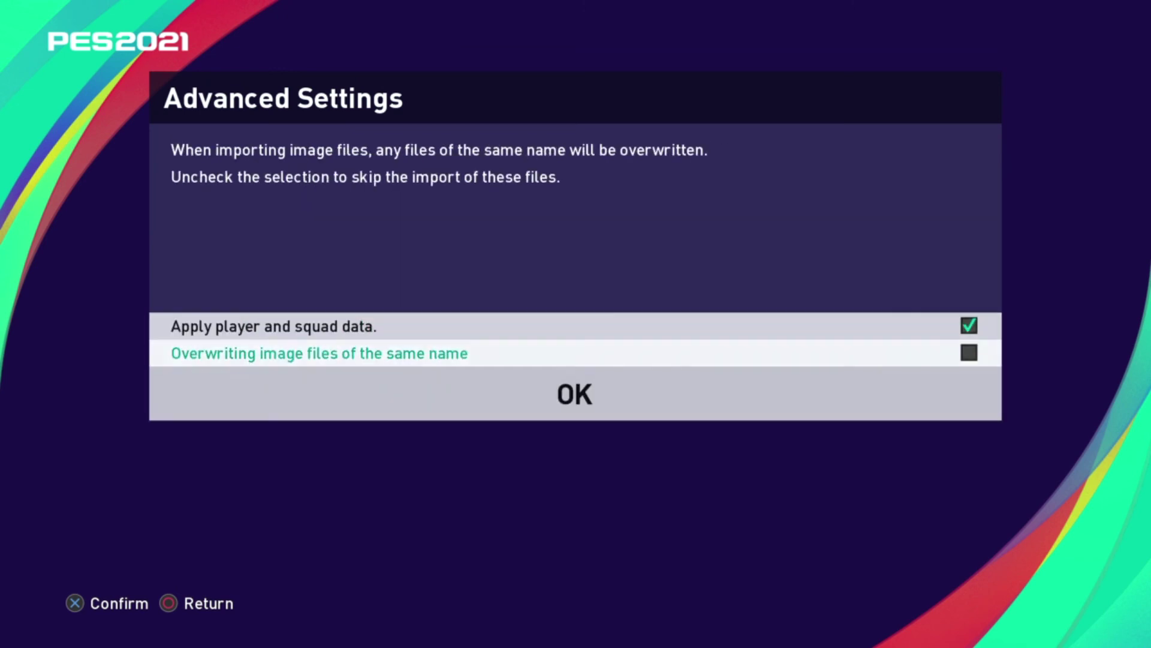
pyautogui.press('Return')
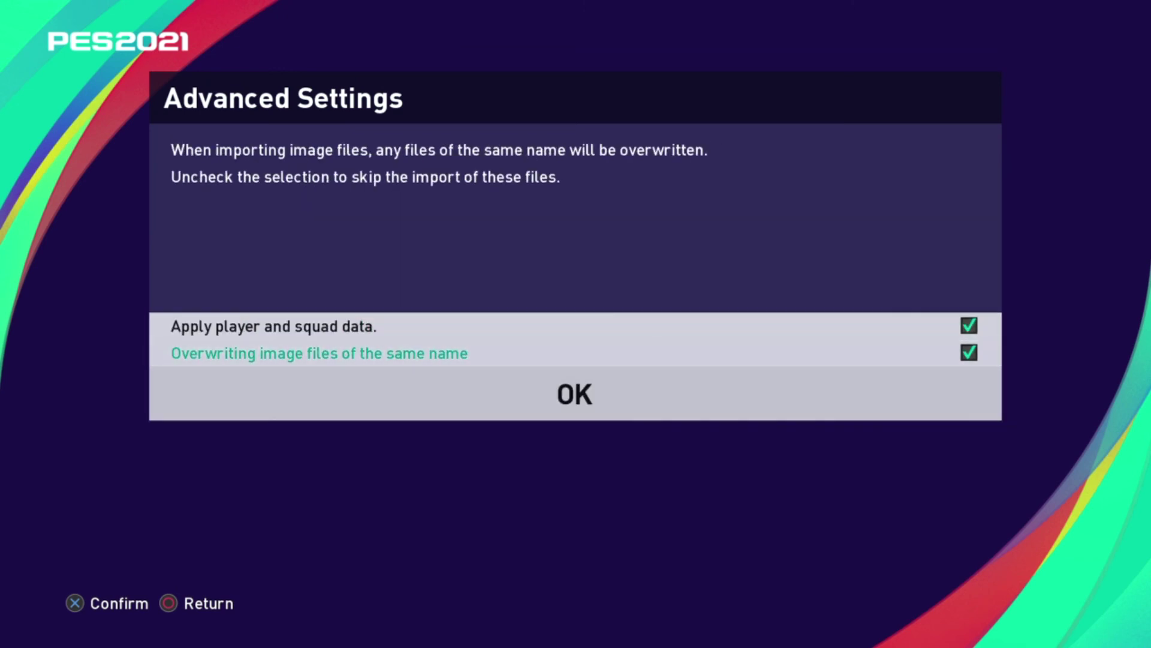